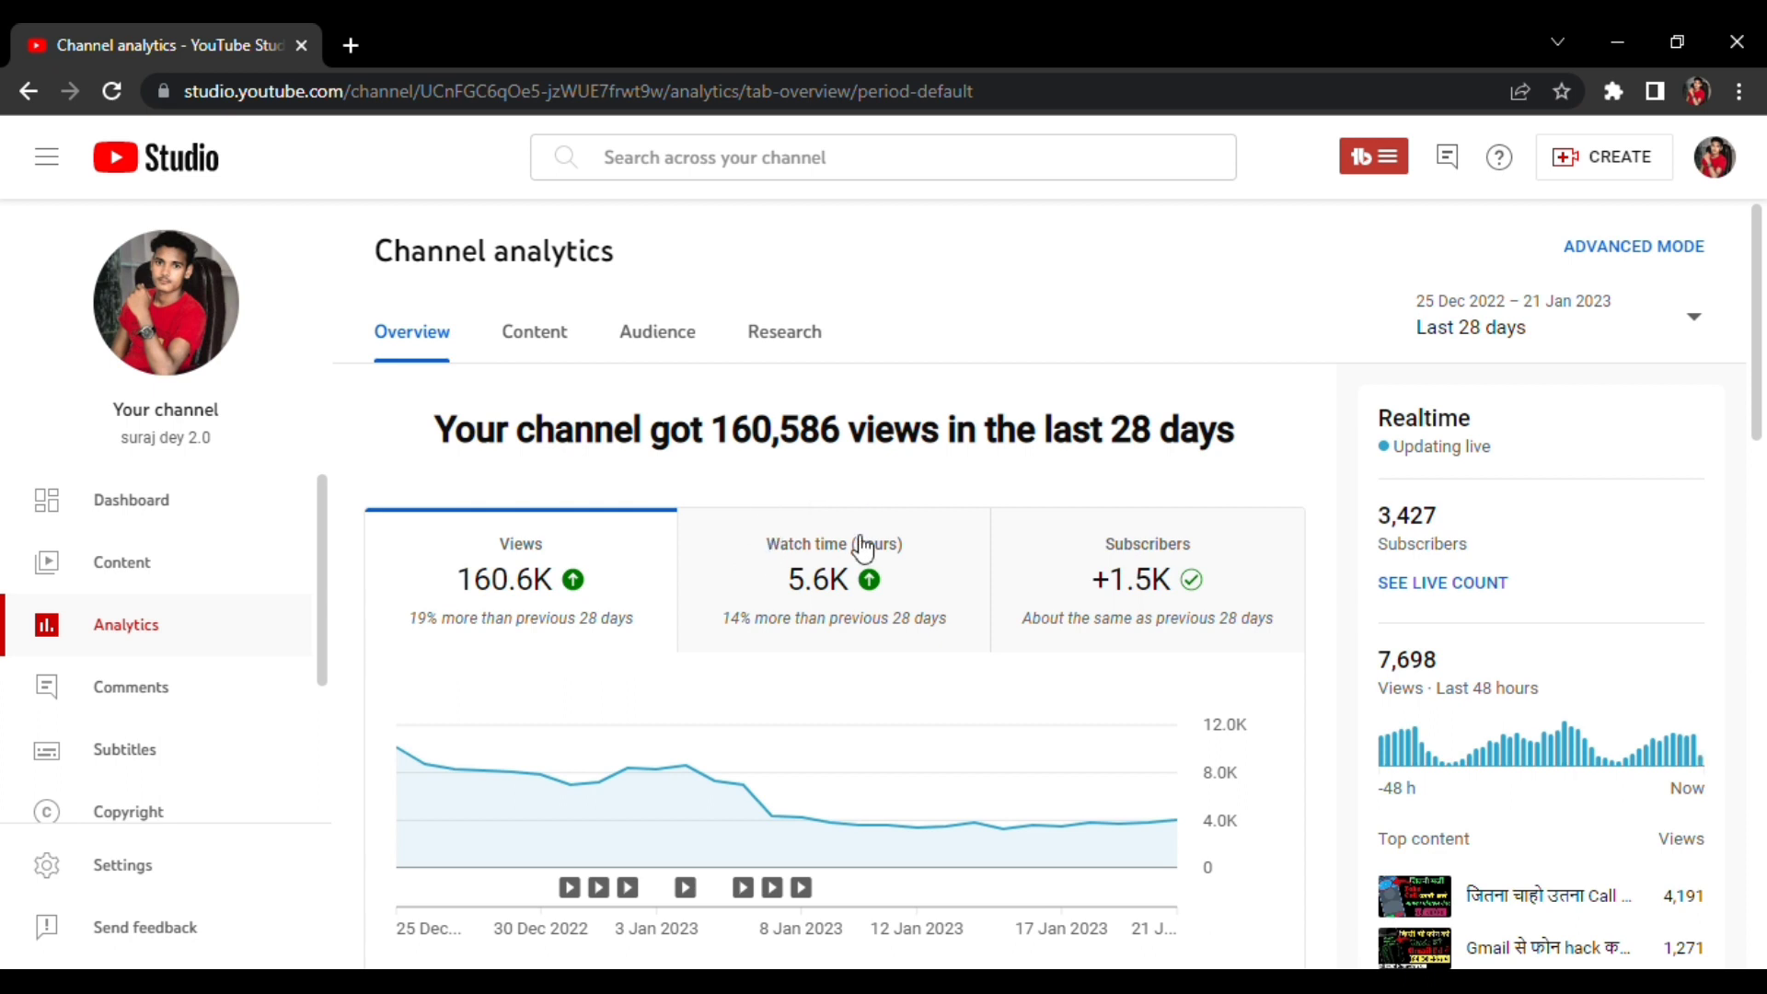
Step: Start a new video upload and choose the video file km_20230122-2_1080p[1].mp4
{"action": "mouse_move", "coordinate": [858, 546]}
{"action": "left_click", "coordinate": [1582, 182]}
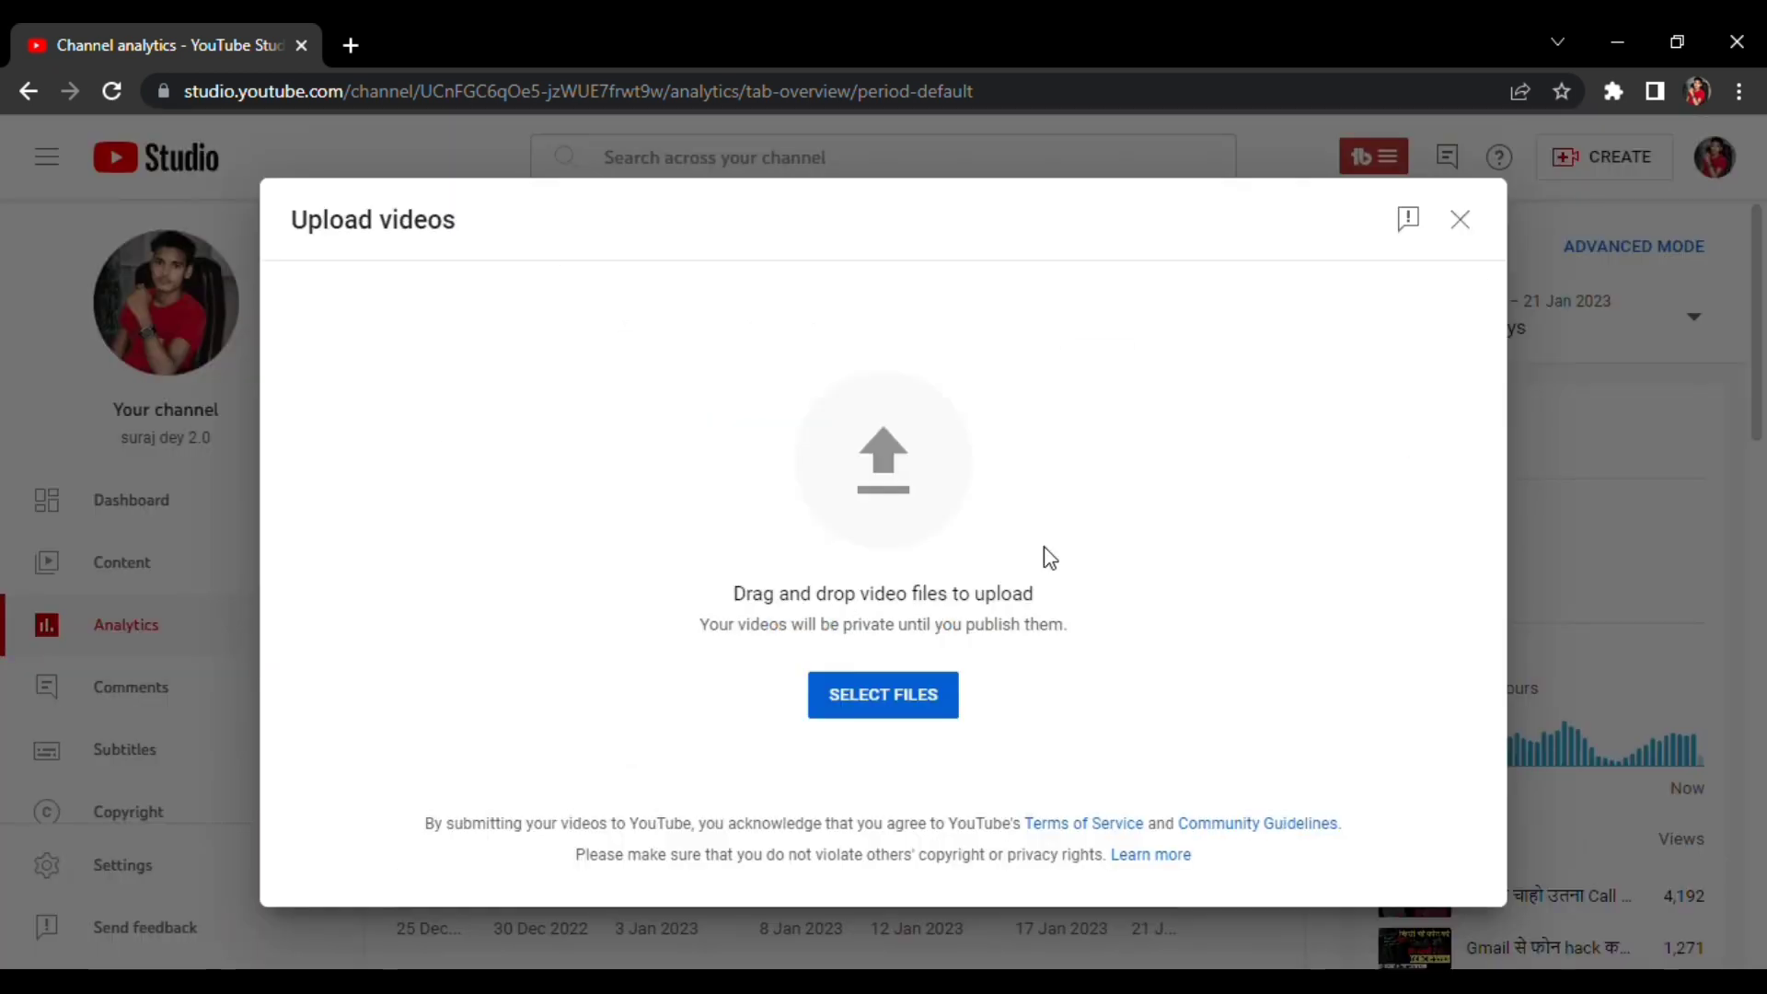
{"action": "left_click", "coordinate": [897, 697]}
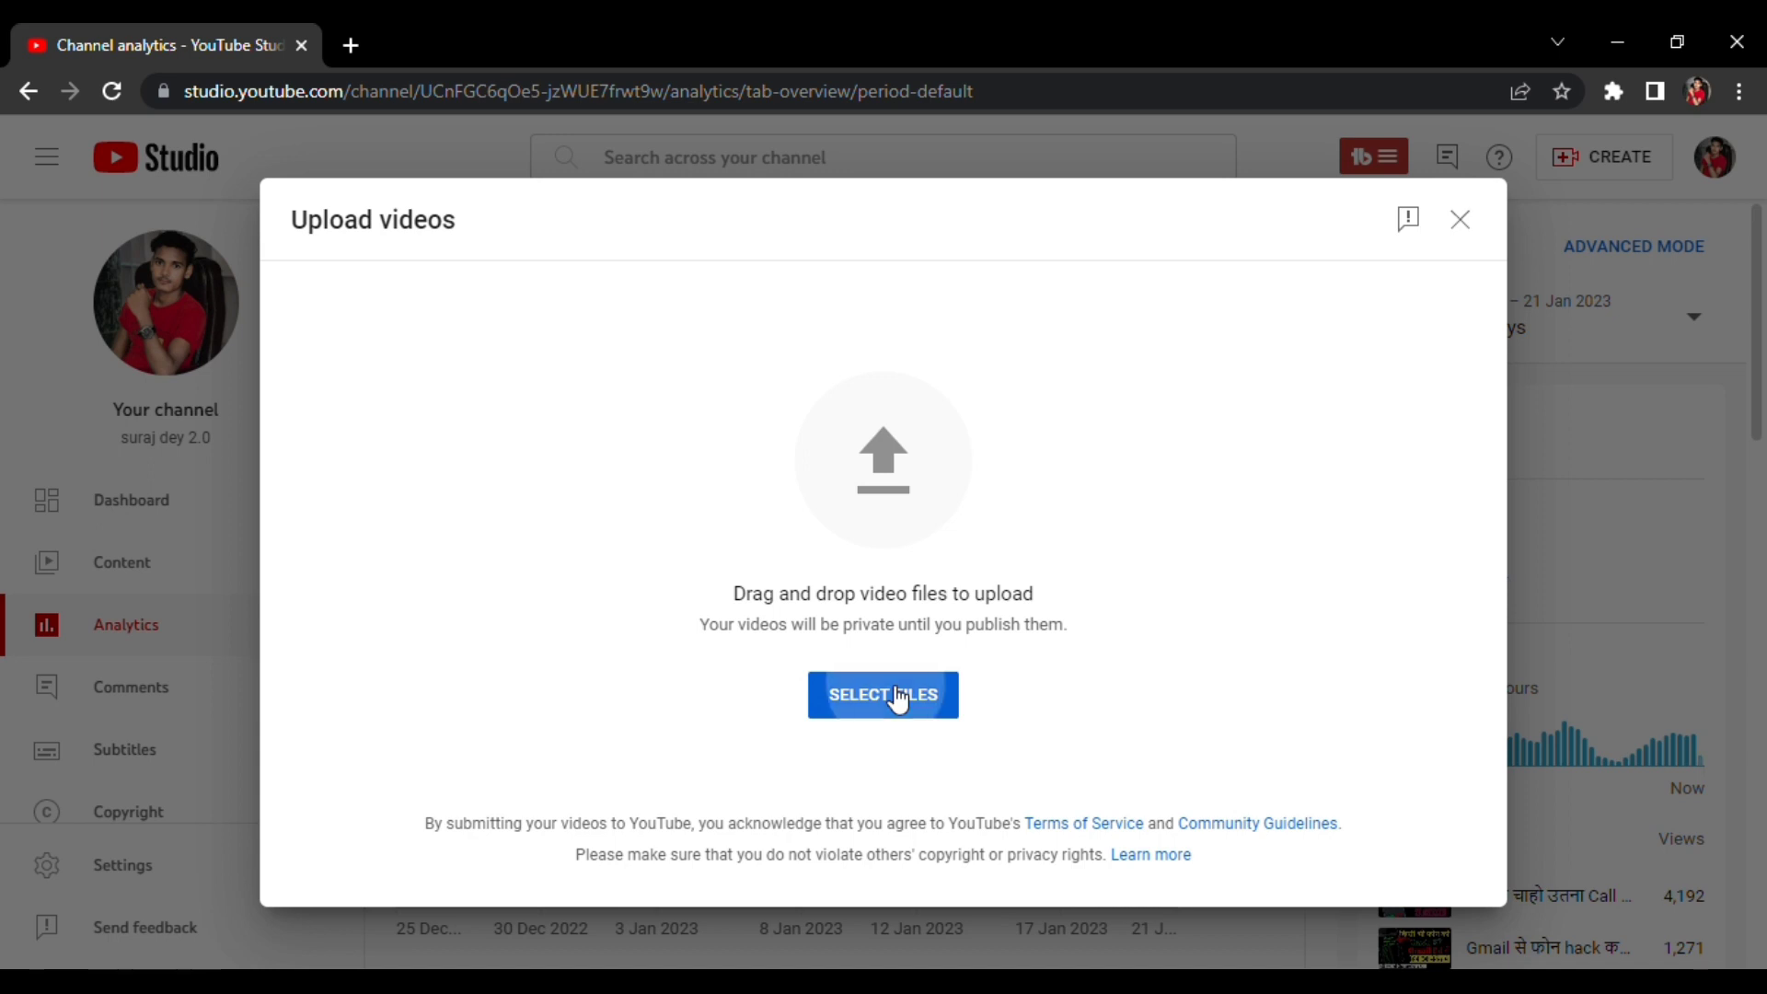
{"action": "left_click", "coordinate": [888, 695]}
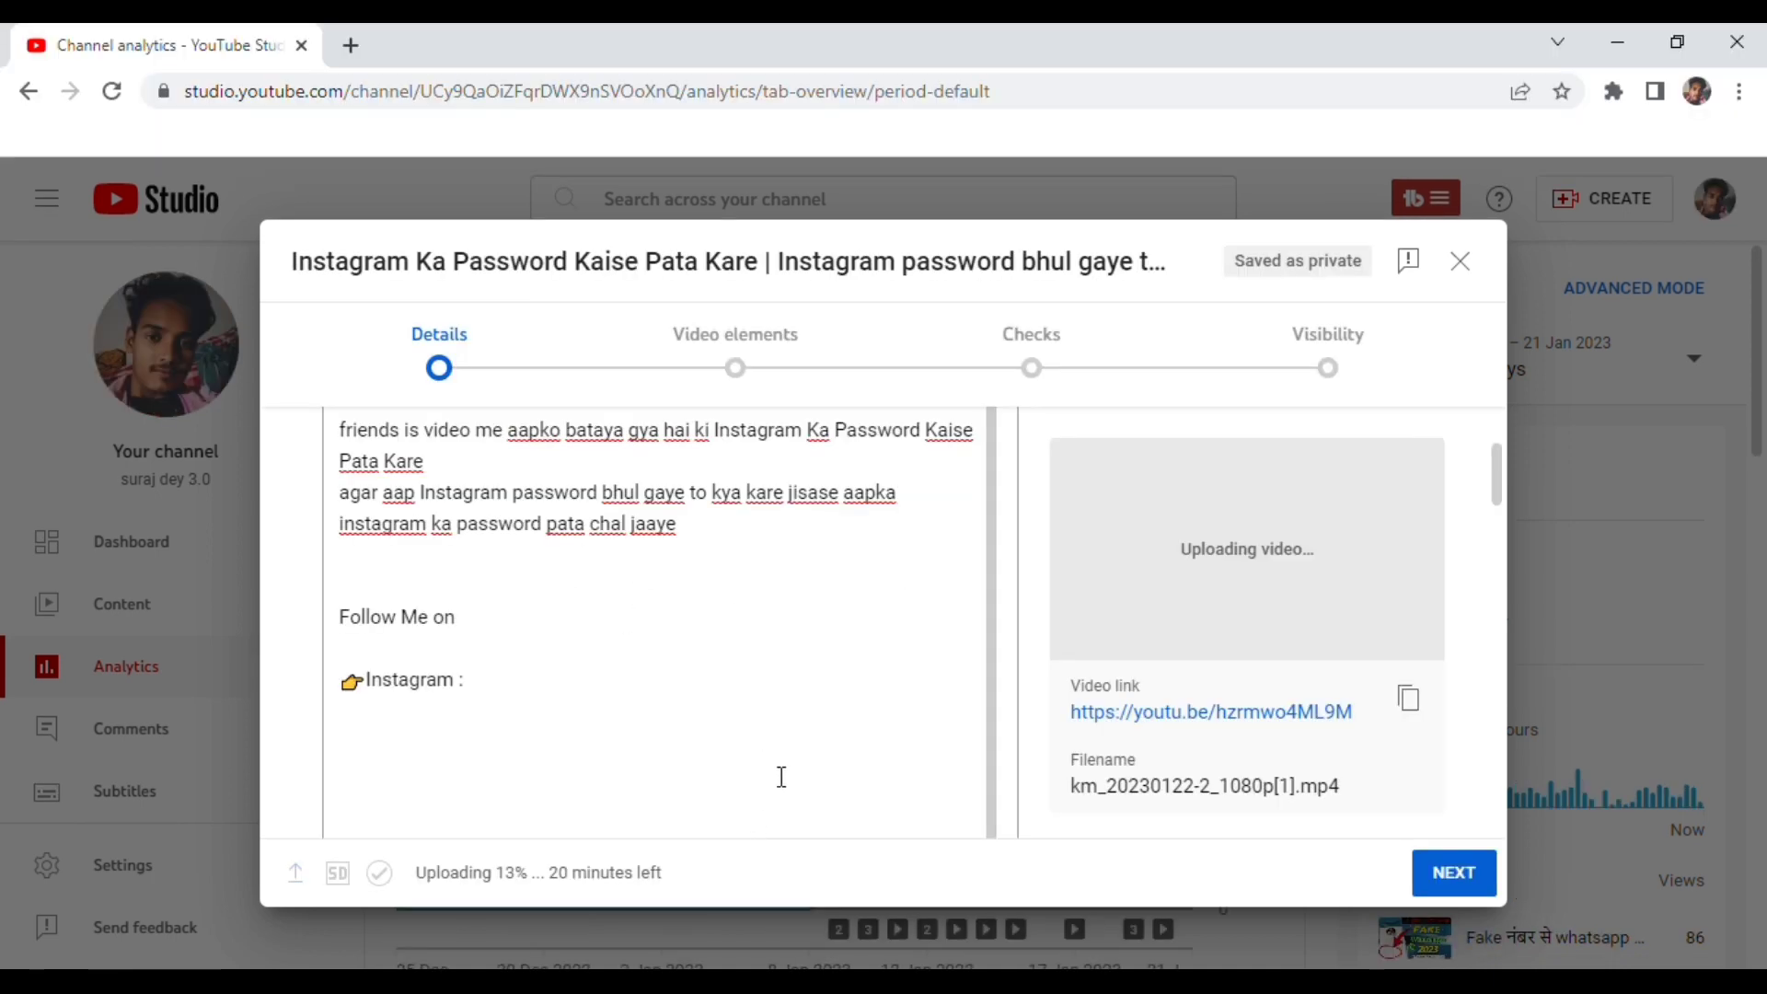
Step: Examine the video's title and the "about this video" section of its description, focusing on the title phrases repeated there
{"action": "scroll", "coordinate": [1015, 631], "scroll_direction": "up", "scroll_amount": 5}
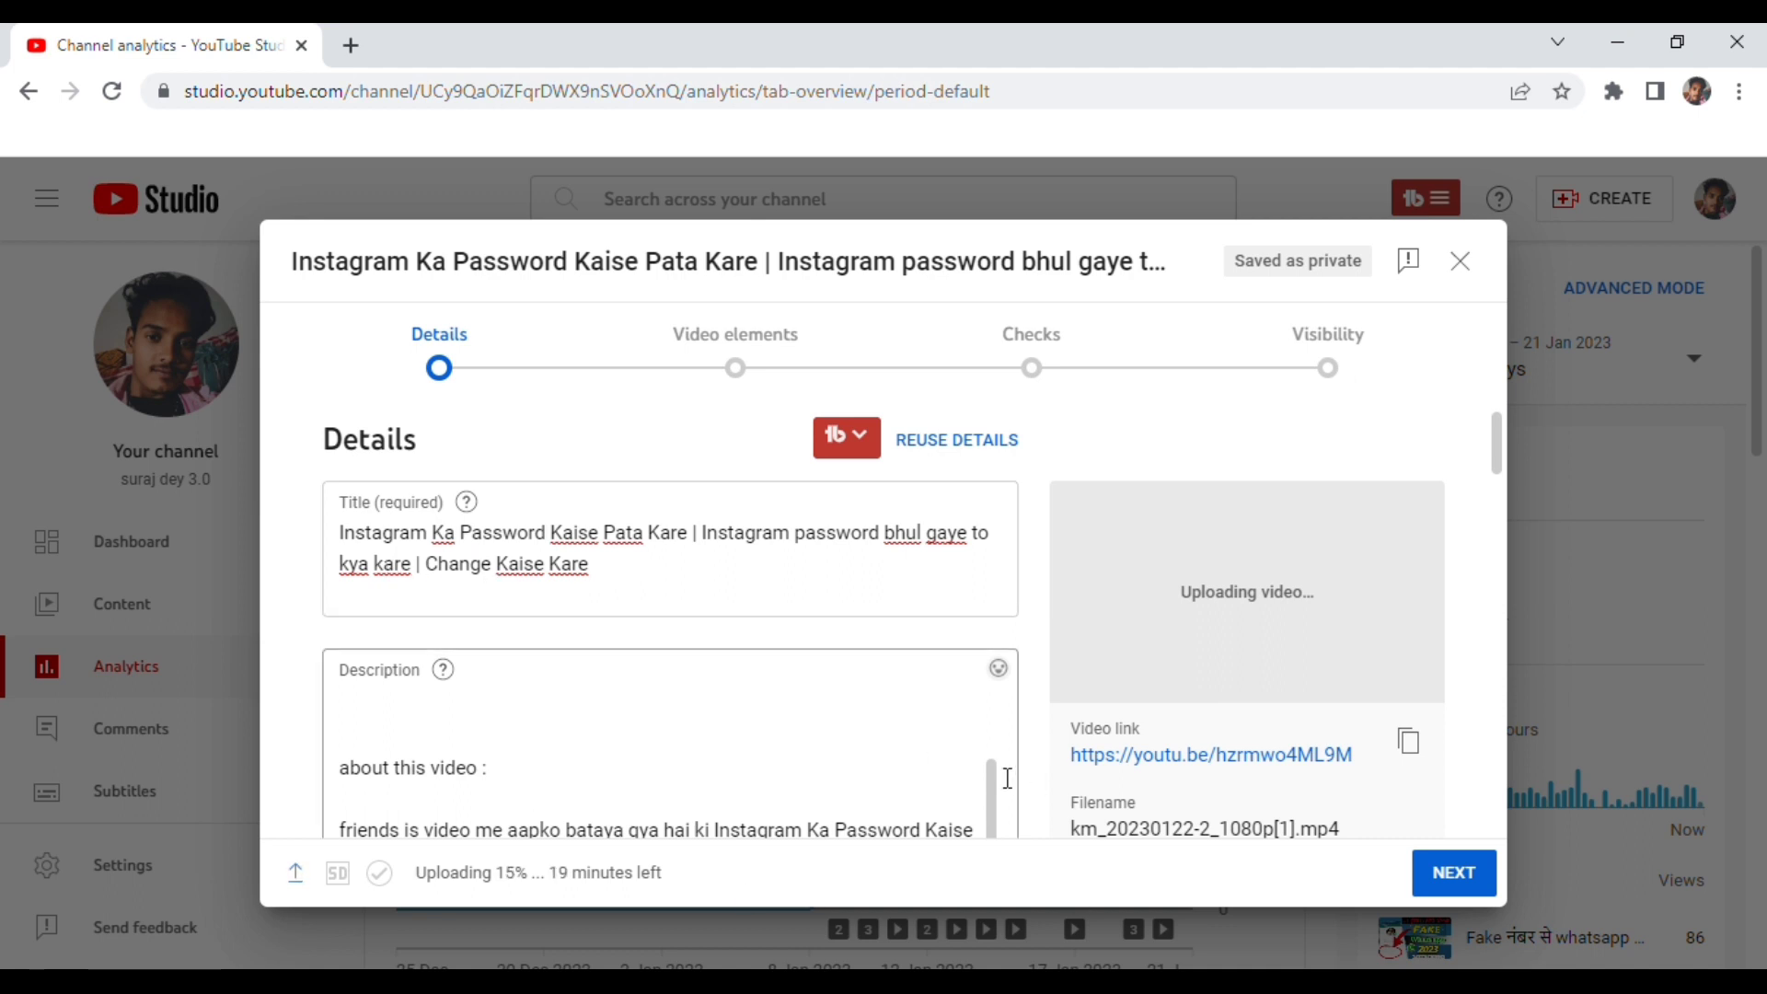
{"action": "left_click_drag", "start_coordinate": [998, 800], "coordinate": [1007, 712]}
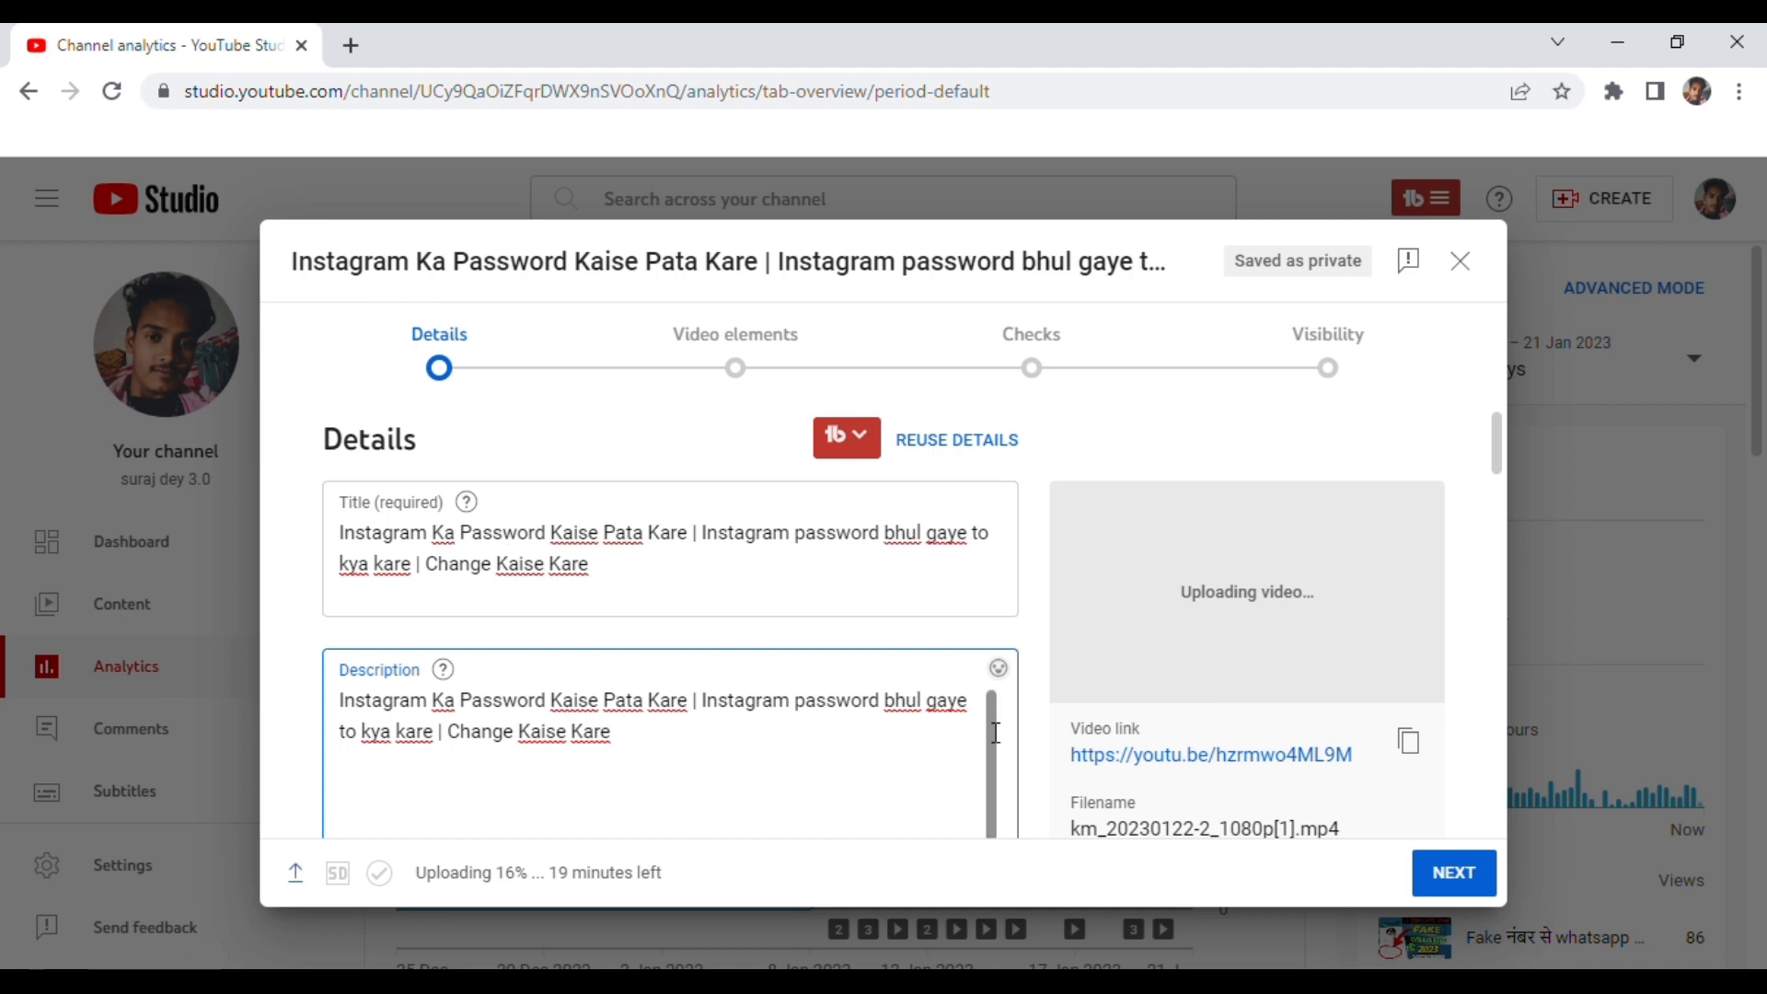
{"action": "scroll", "coordinate": [997, 738], "scroll_direction": "down", "scroll_amount": 3}
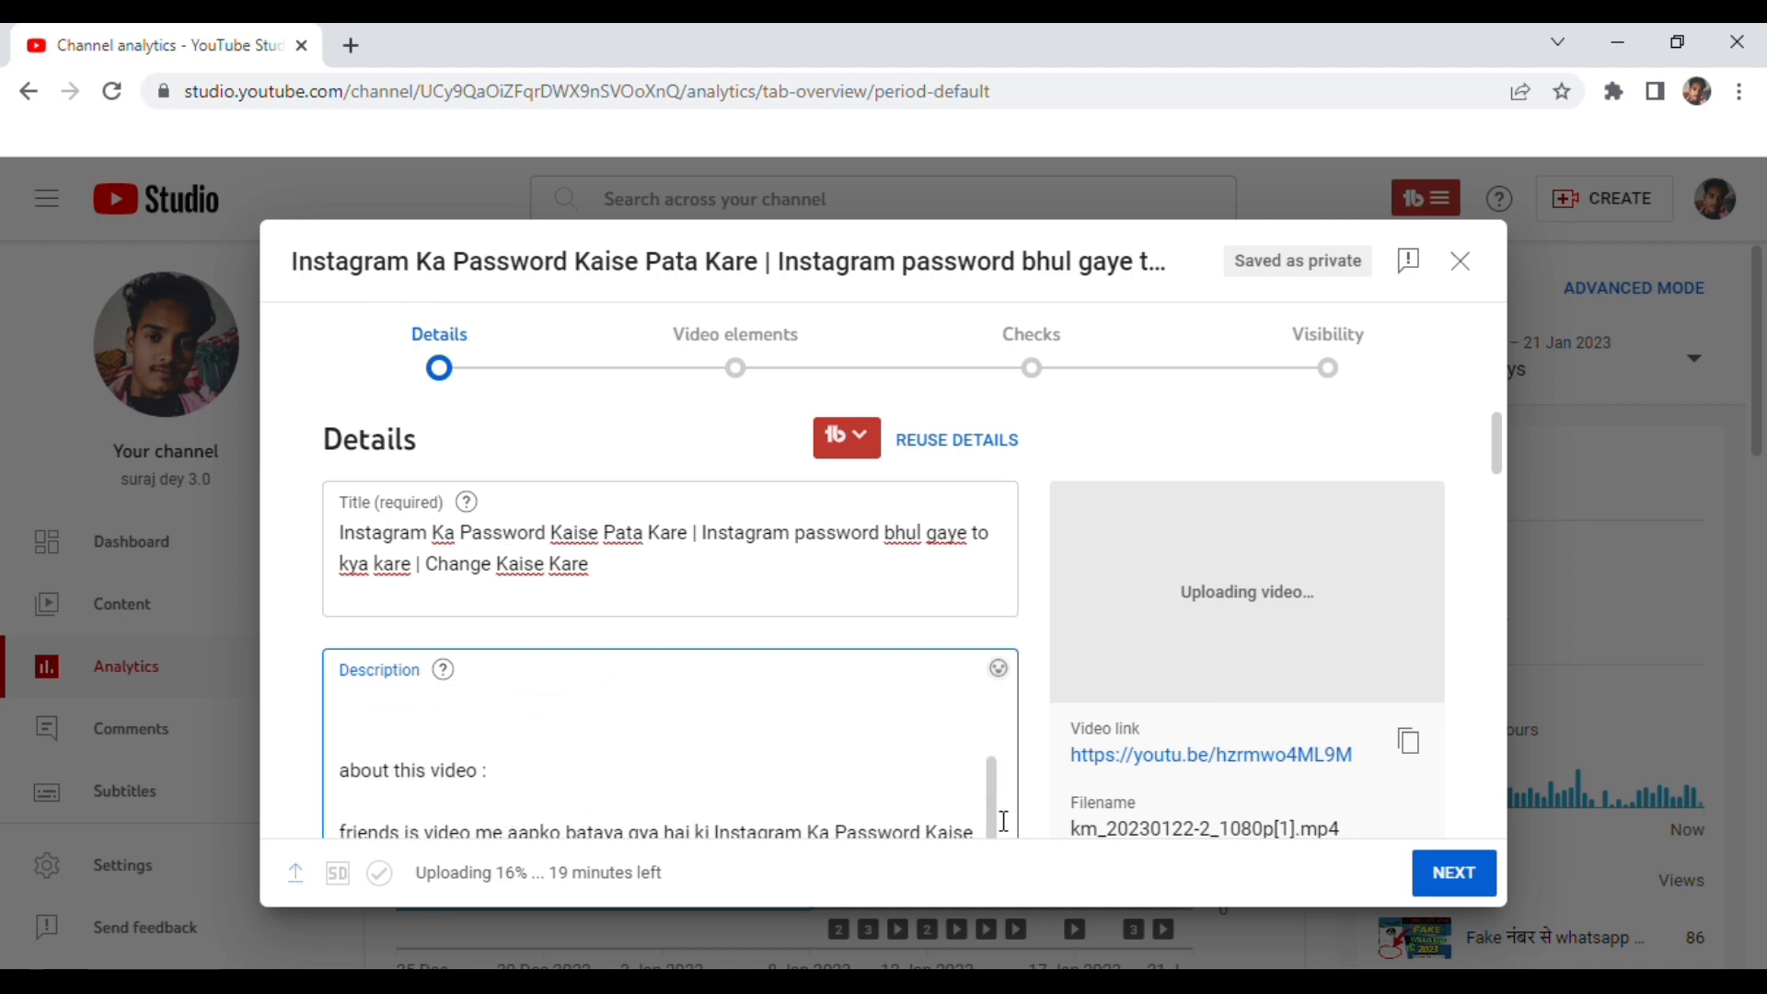
{"action": "left_click_drag", "start_coordinate": [991, 782], "coordinate": [991, 848]}
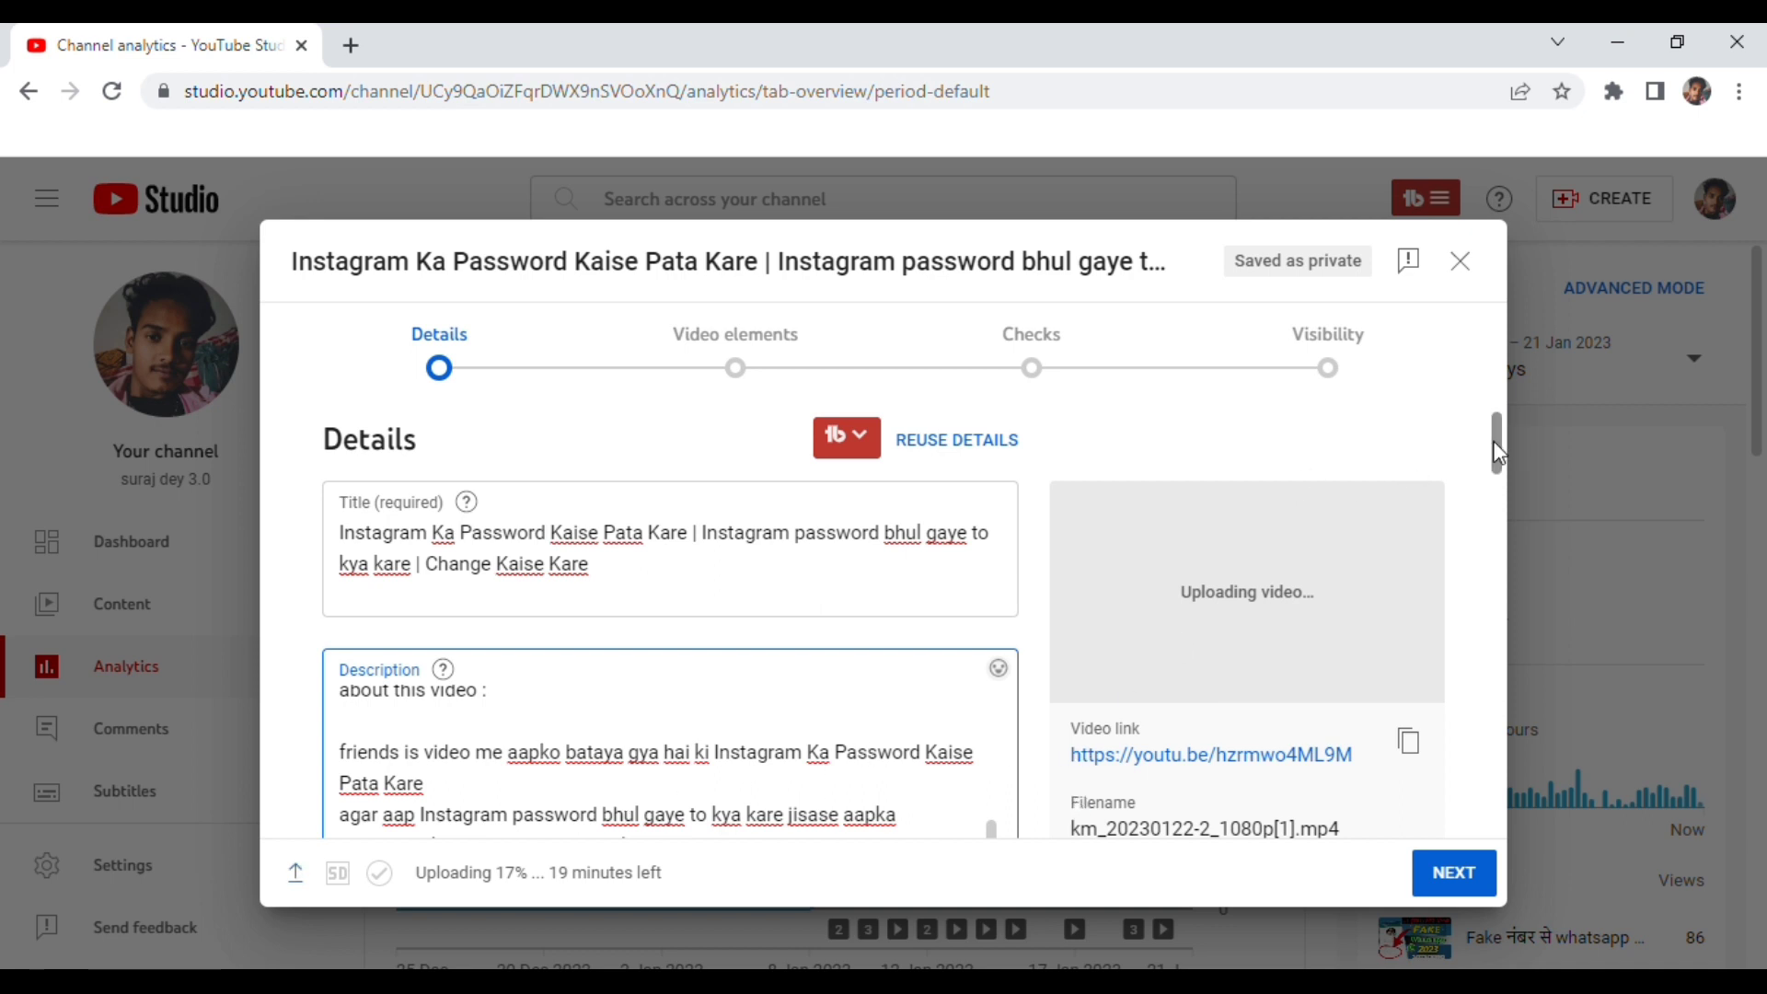
{"action": "mouse_move", "coordinate": [1502, 434]}
{"action": "left_mouse_down"}
{"action": "mouse_move", "coordinate": [1497, 488]}
{"action": "mouse_move", "coordinate": [1496, 449]}
{"action": "left_mouse_up"}
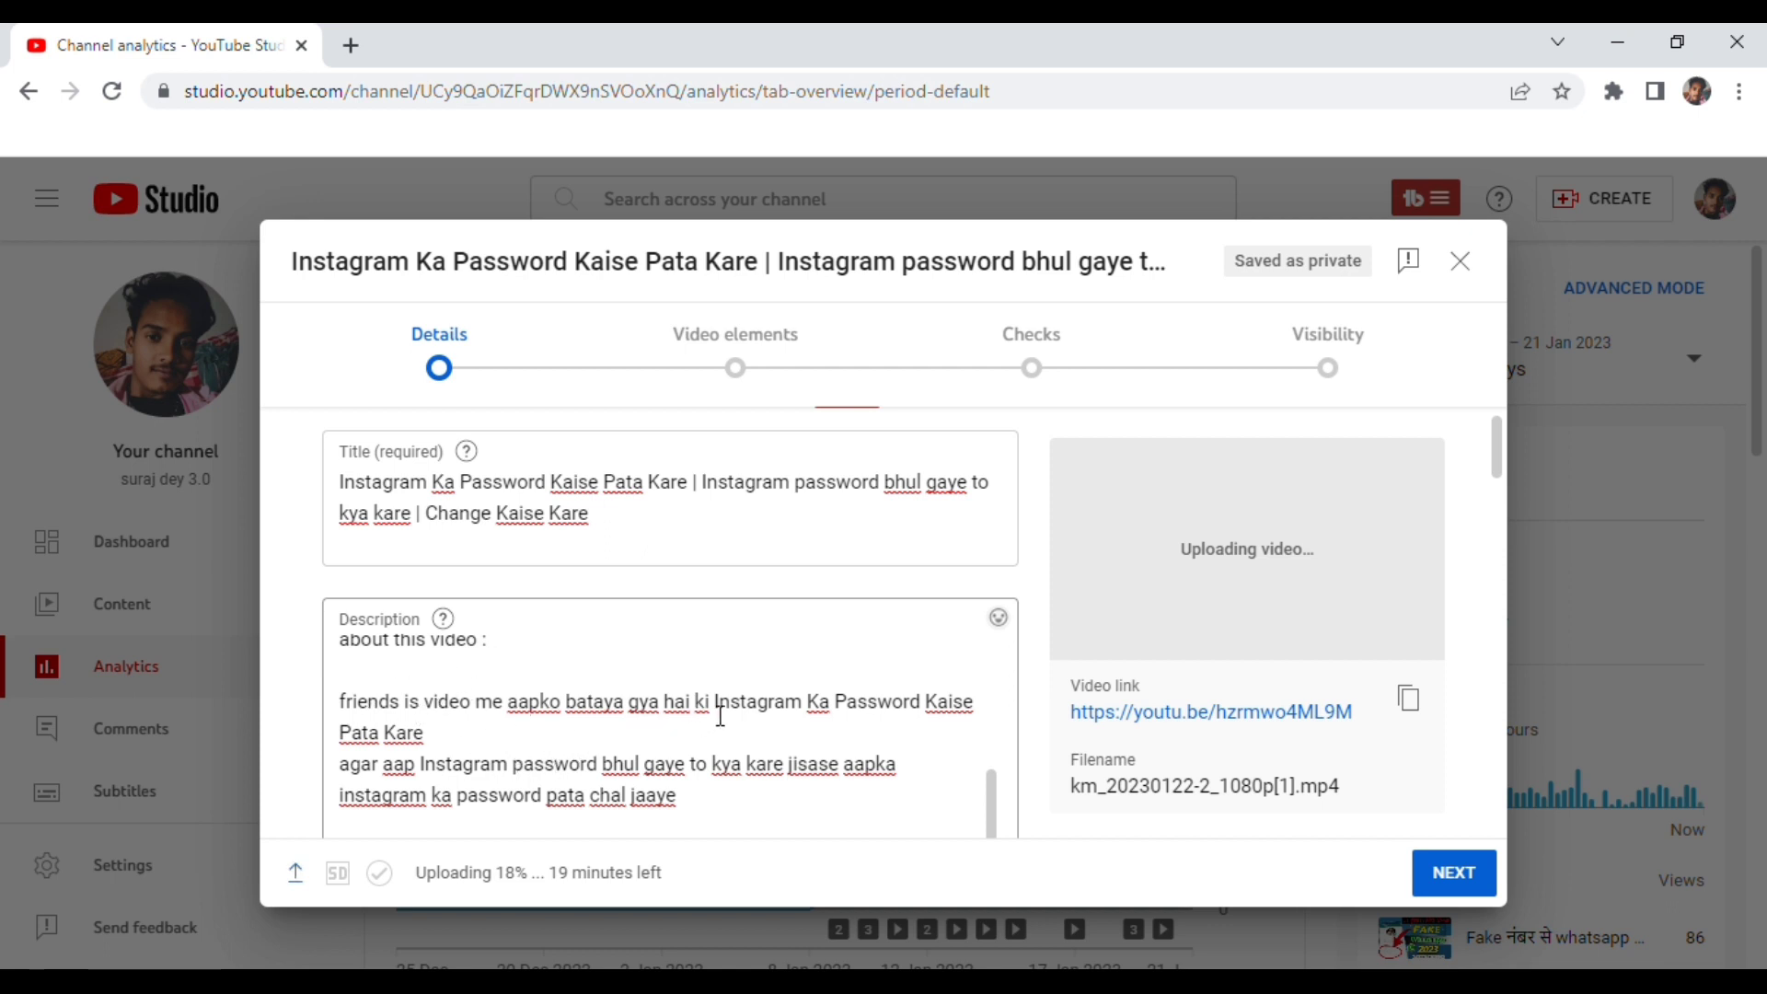
{"action": "left_click_drag", "start_coordinate": [716, 716], "coordinate": [610, 752]}
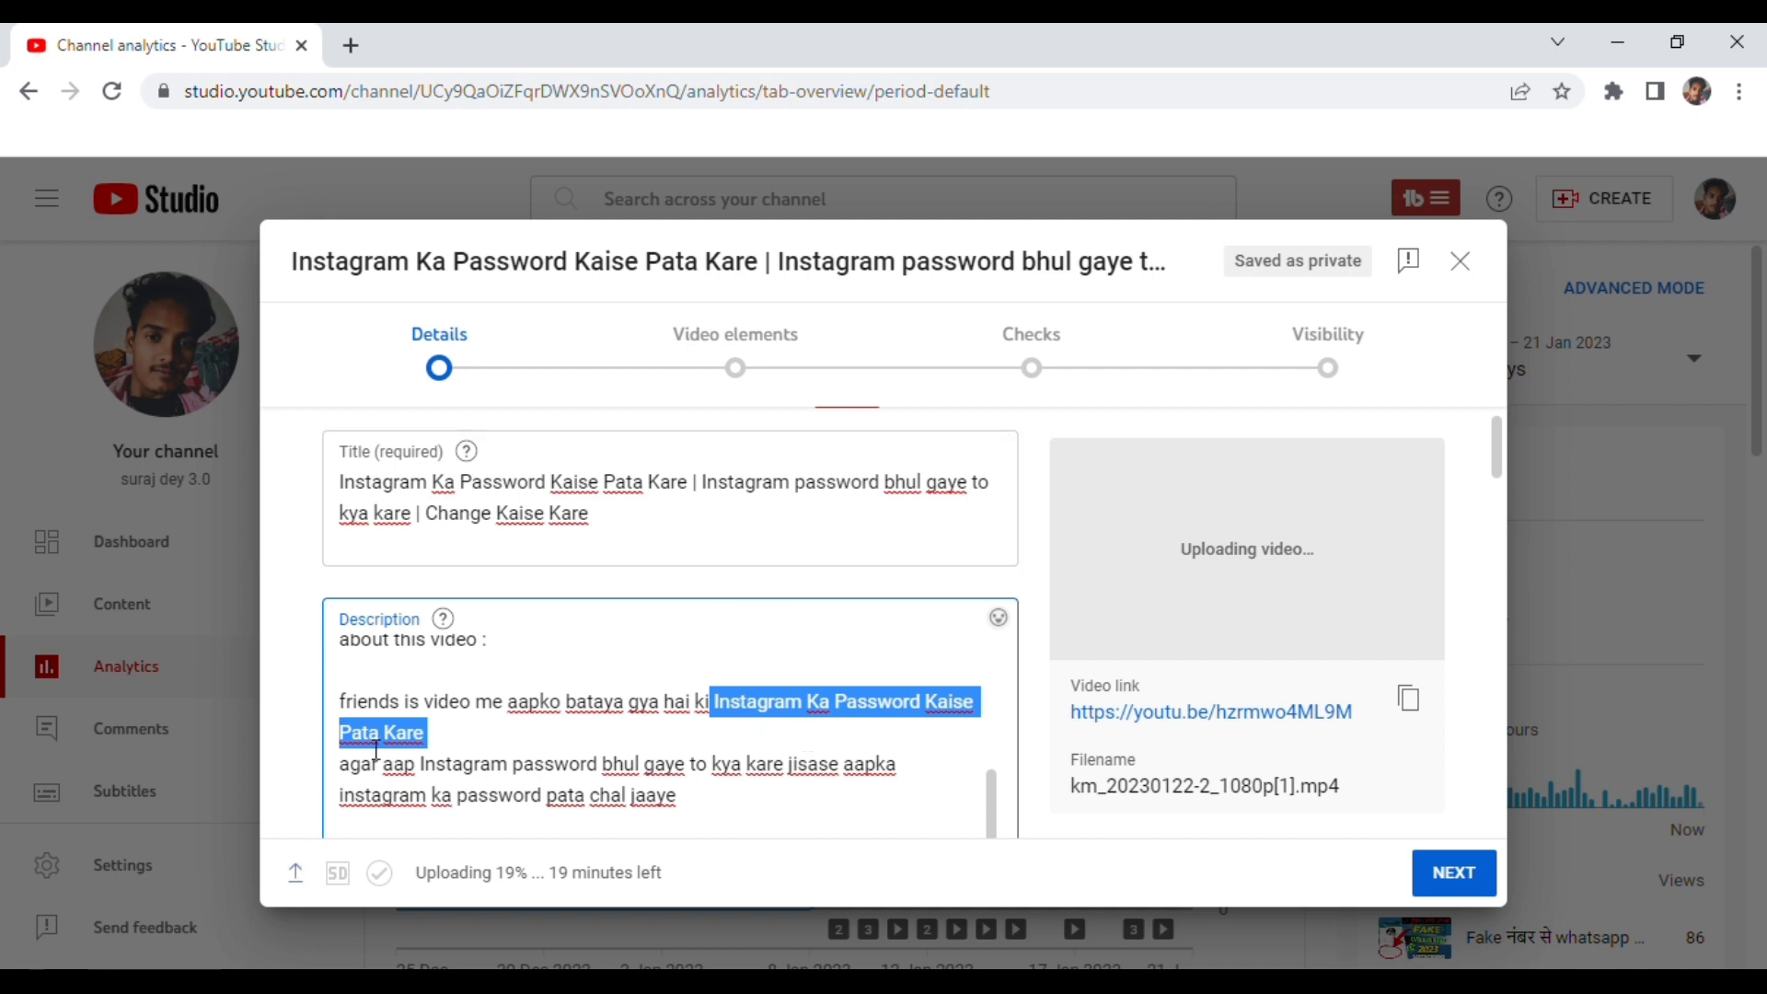
{"action": "left_click", "coordinate": [699, 748]}
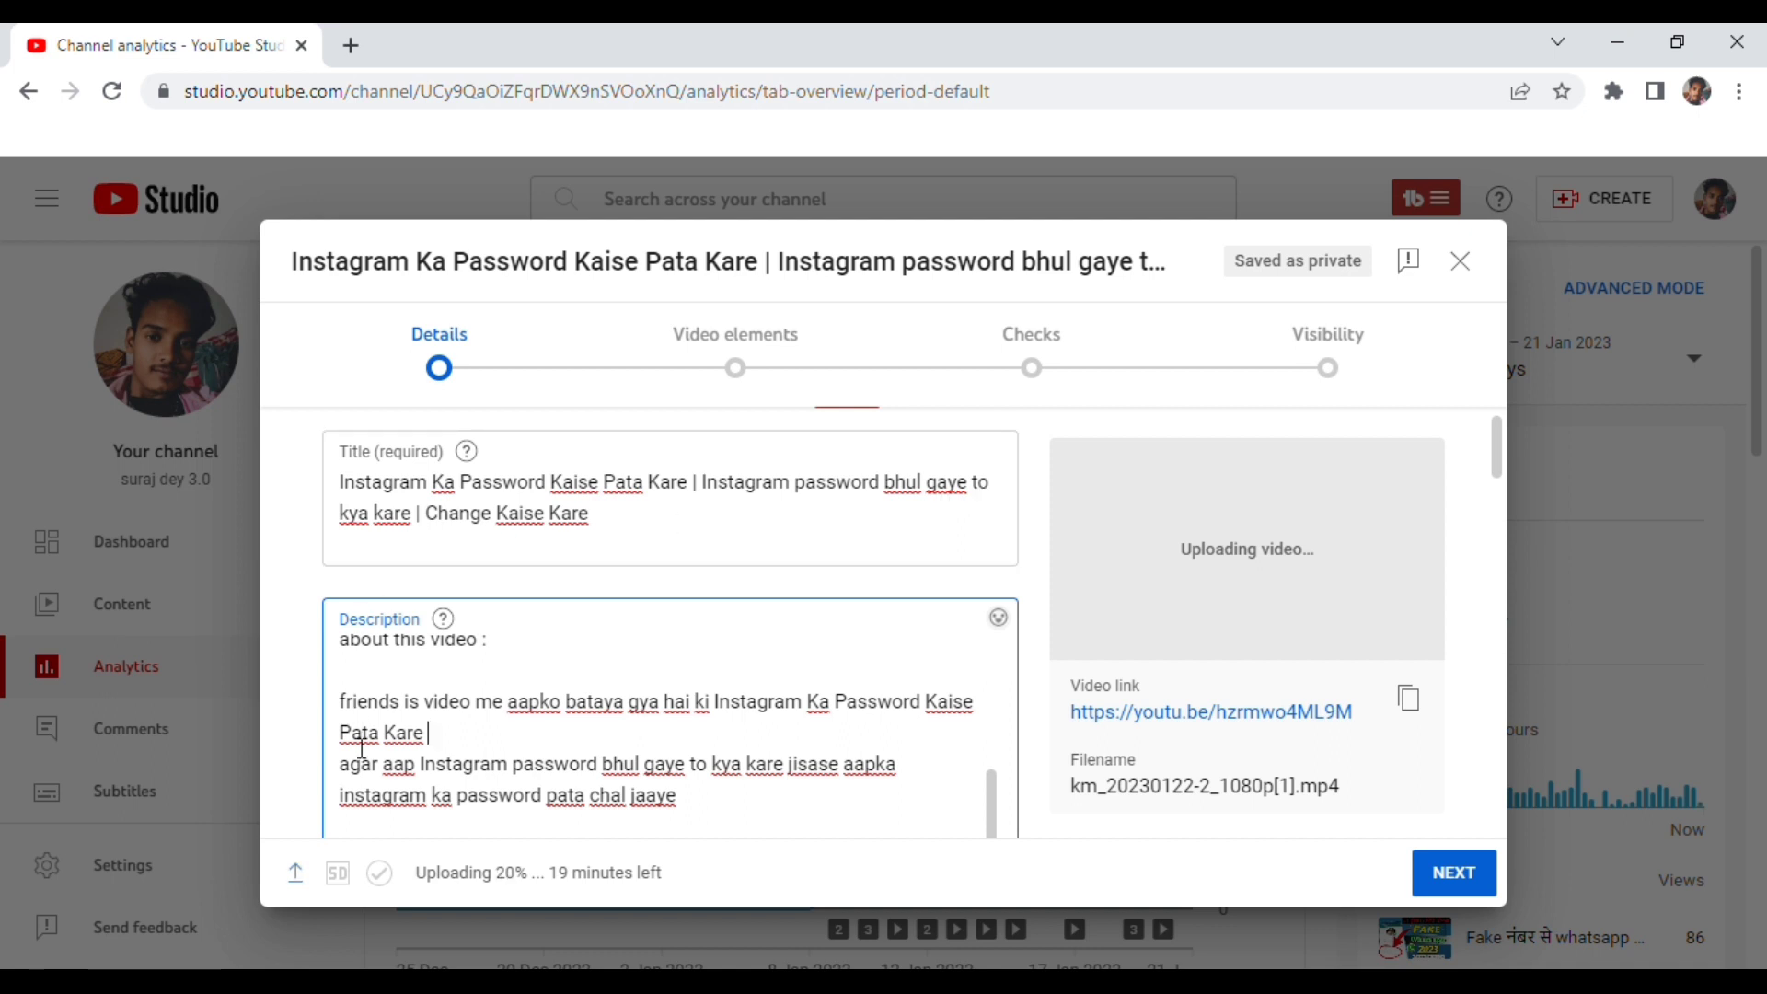
{"action": "left_click_drag", "start_coordinate": [427, 770], "coordinate": [797, 784]}
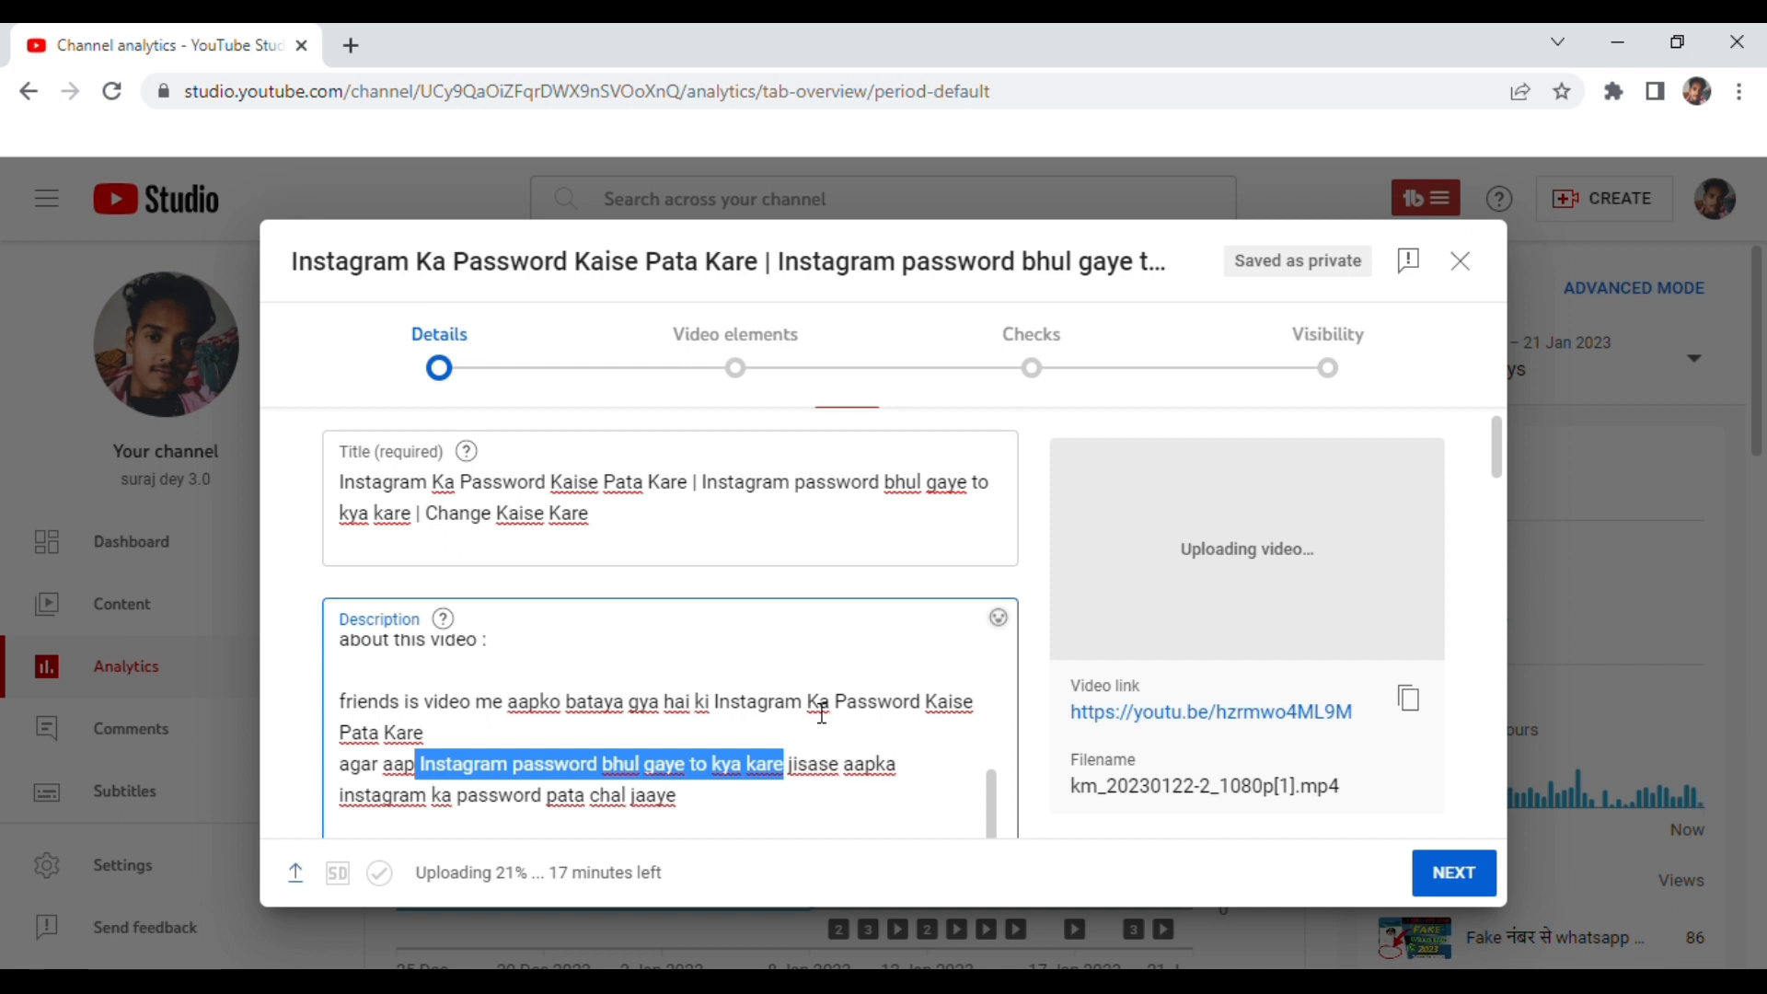
{"action": "left_click", "coordinate": [757, 682]}
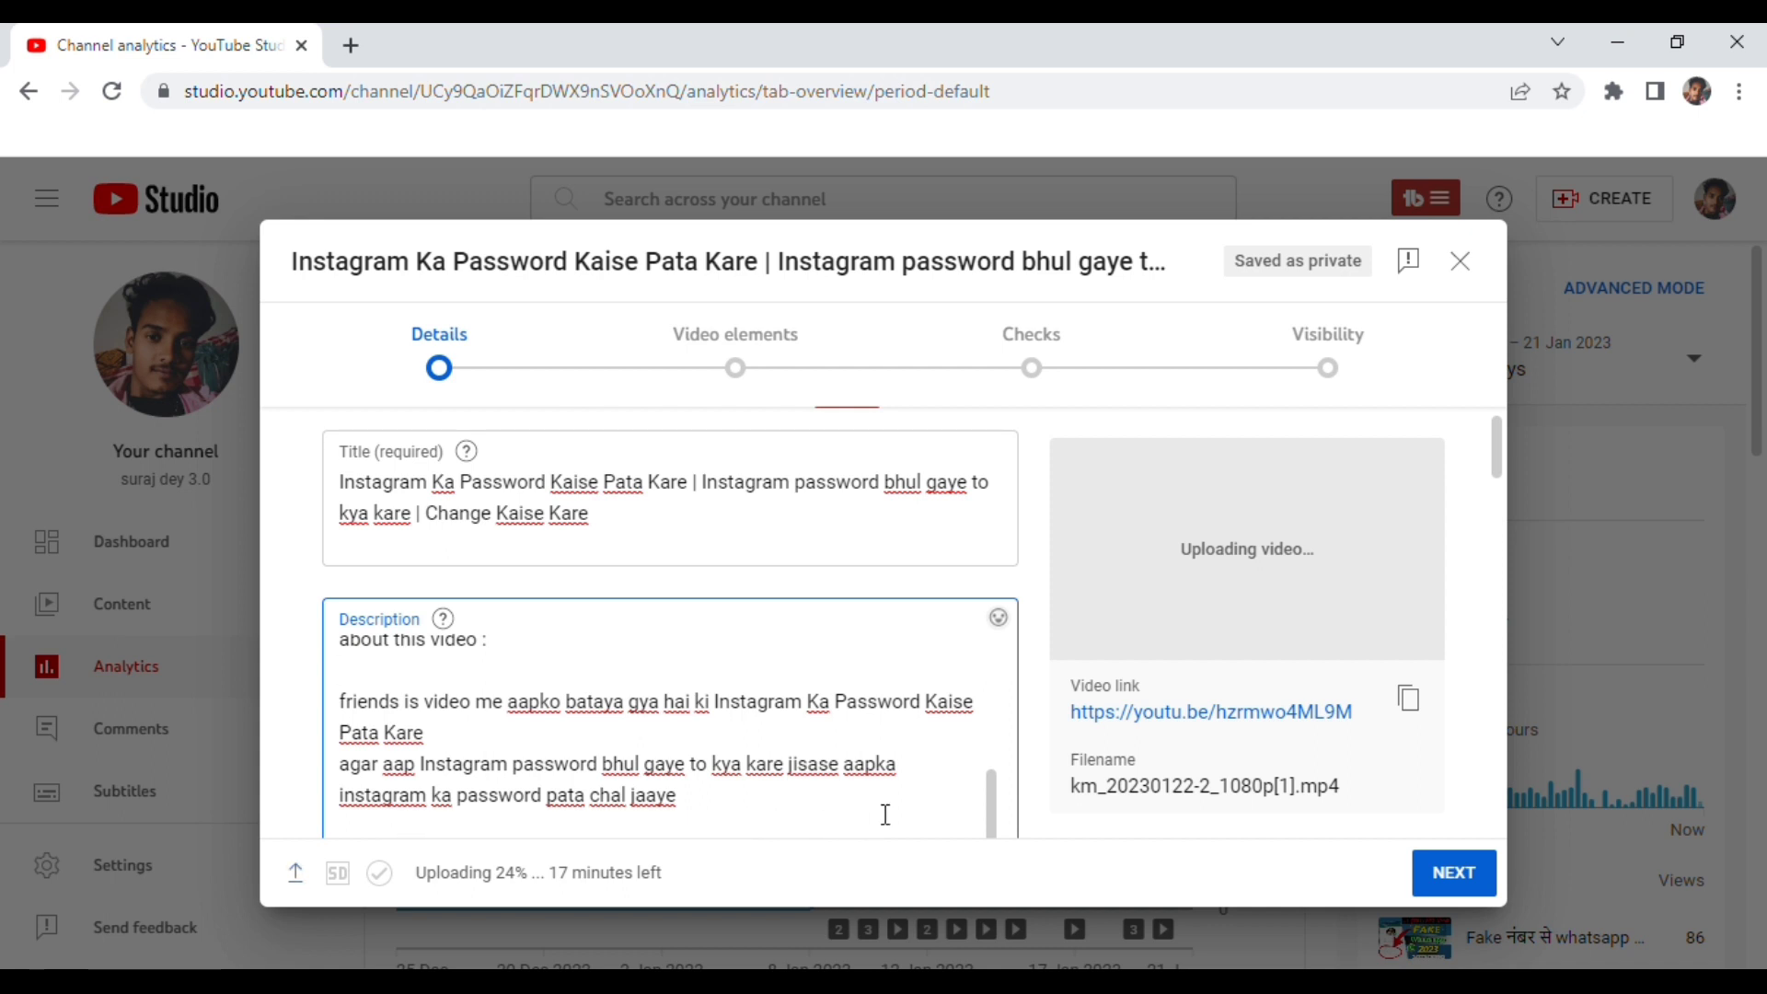
Step: Examine the rest of the description: the "Follow Me on" section, the "your Queries" keyword list and the closing hashtags
{"action": "scroll", "coordinate": [1002, 825], "scroll_direction": "down", "scroll_amount": 1}
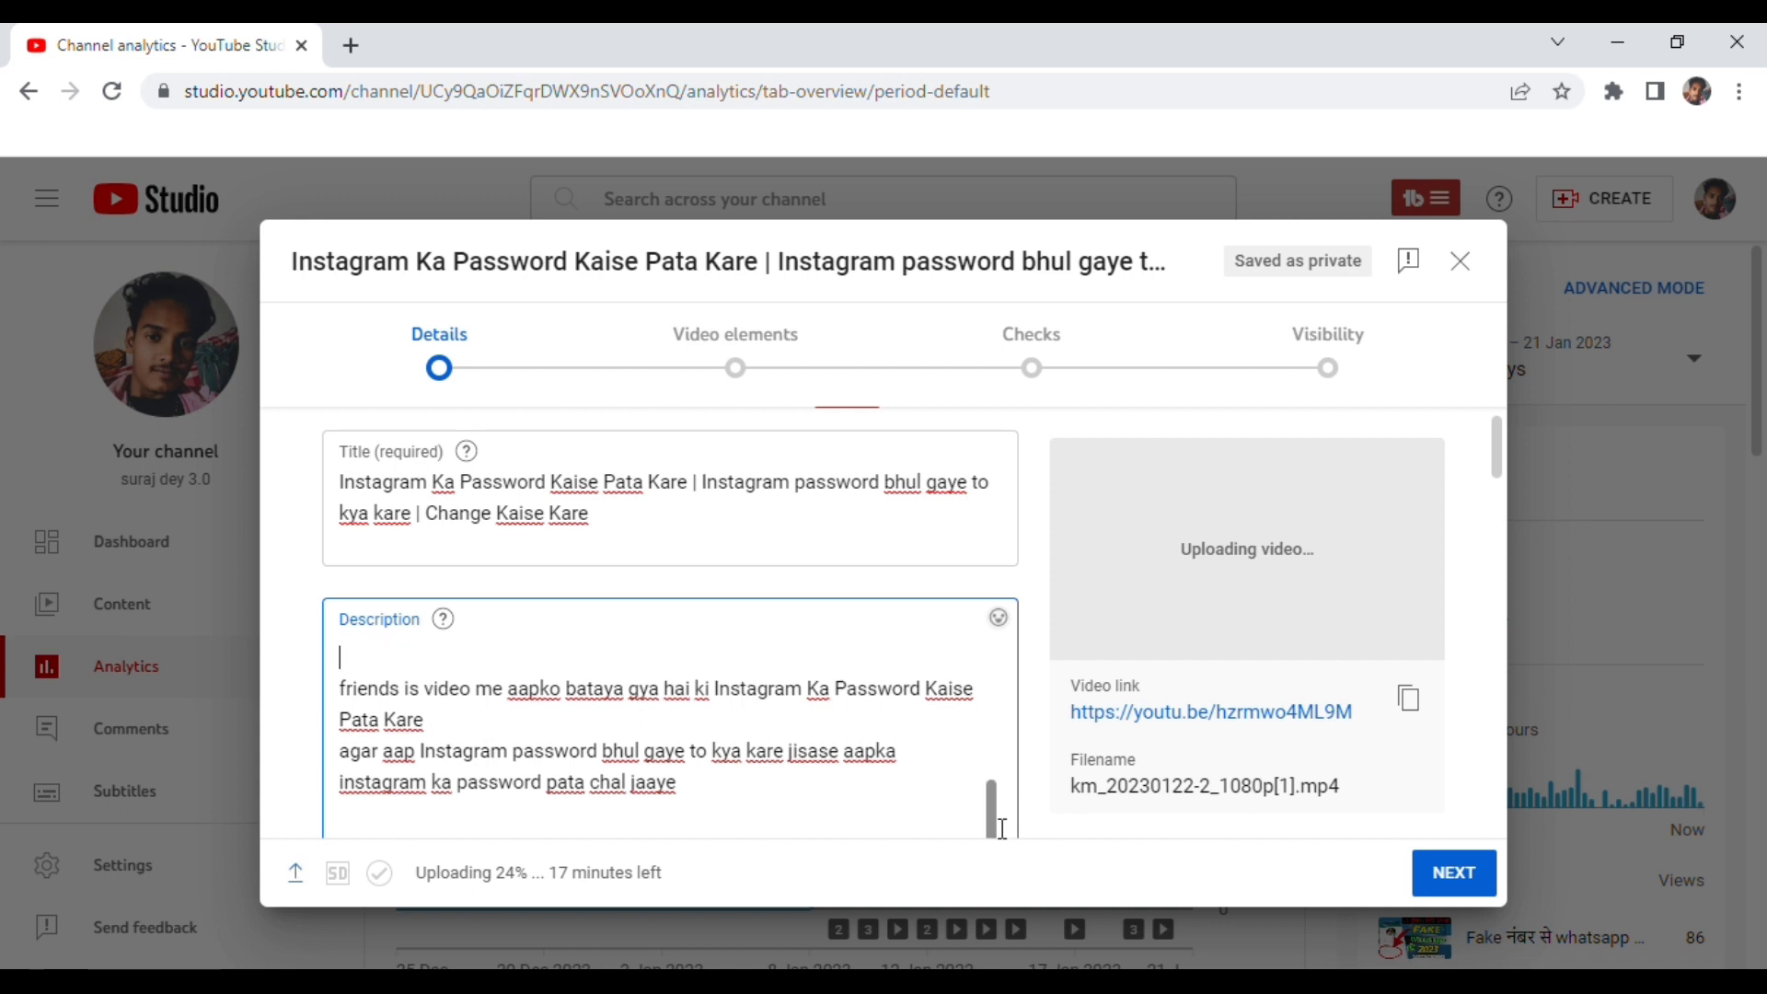
{"action": "scroll", "coordinate": [1001, 834], "scroll_direction": "down", "scroll_amount": 3}
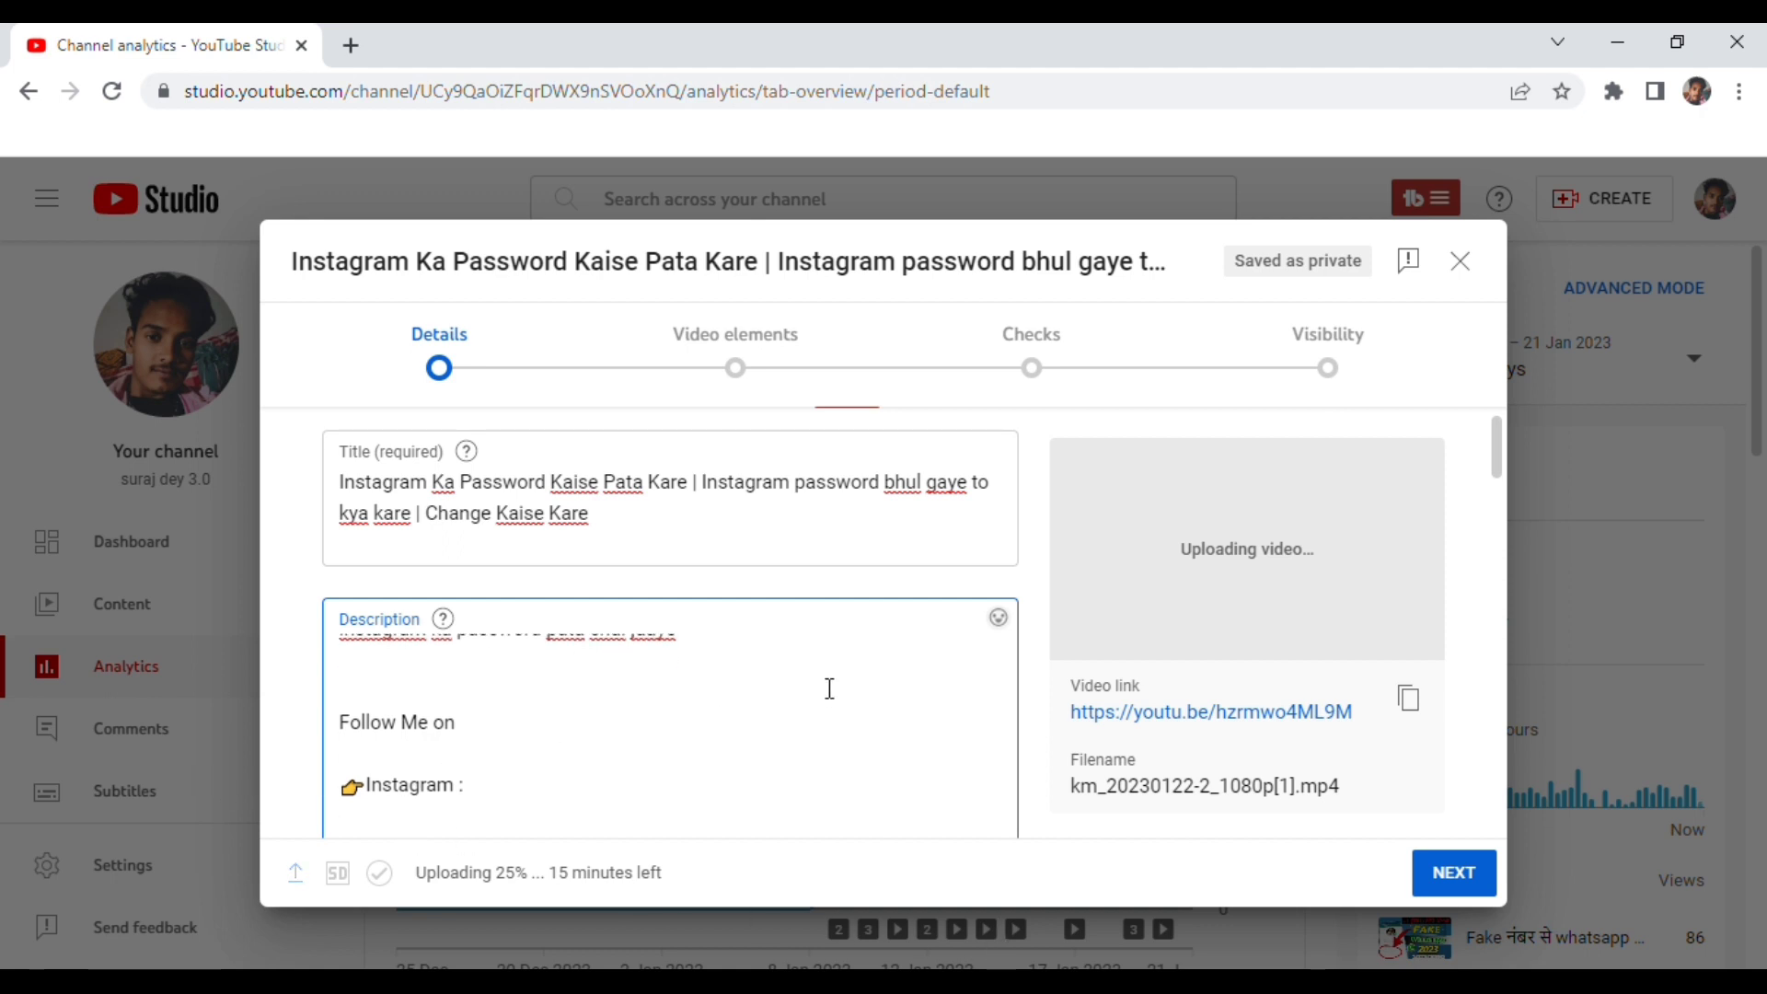
{"action": "left_click_drag", "start_coordinate": [1498, 445], "coordinate": [1498, 468]}
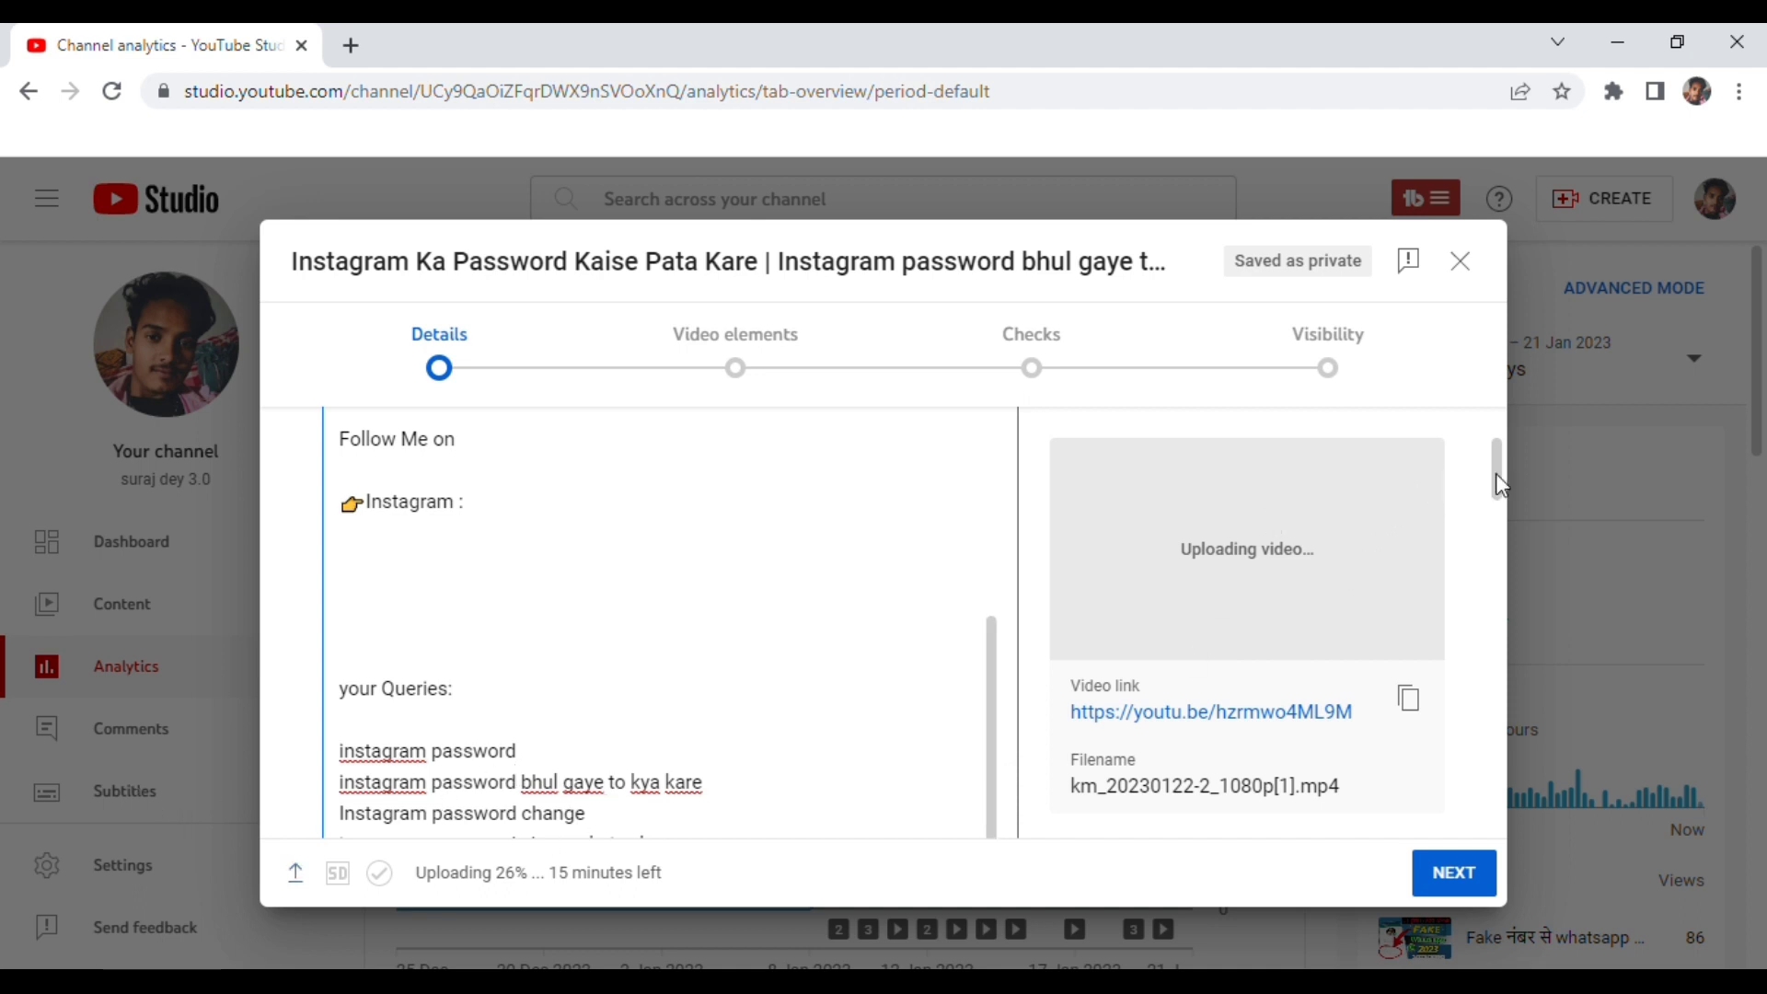
{"action": "scroll", "coordinate": [1499, 506], "scroll_direction": "down", "scroll_amount": 1}
{"action": "scroll", "coordinate": [1500, 507], "scroll_direction": "down", "scroll_amount": 3}
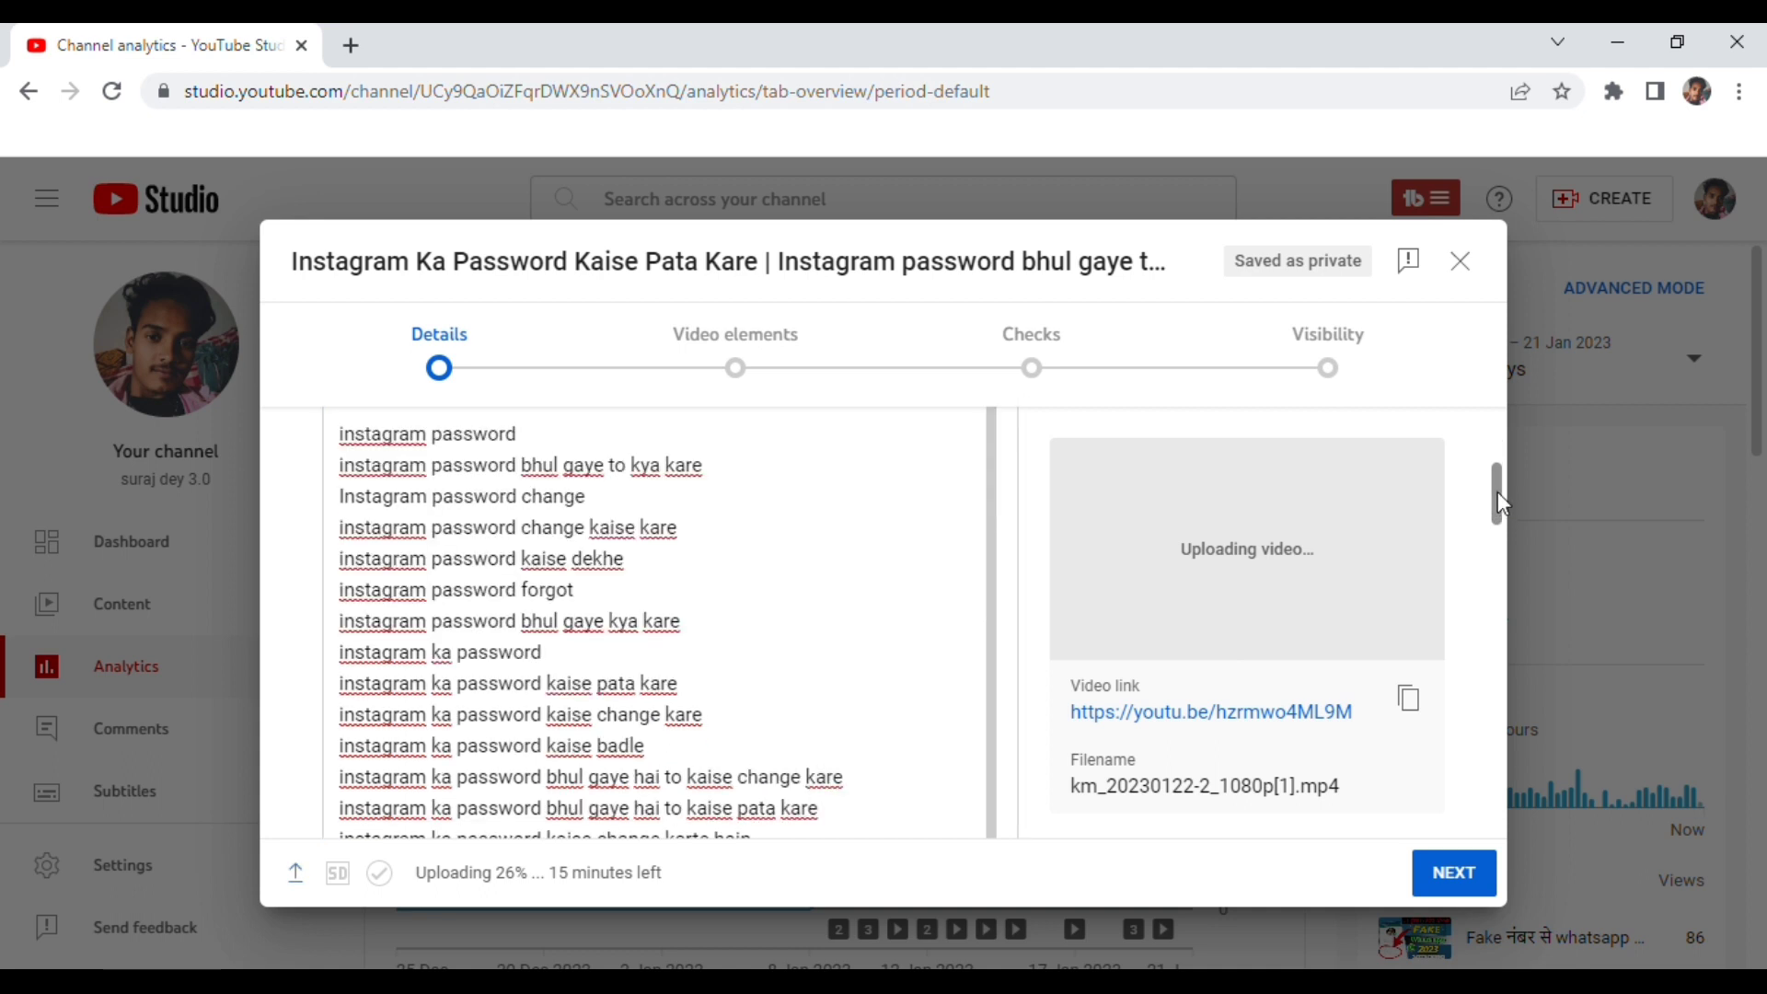
{"action": "scroll", "coordinate": [1498, 491], "scroll_direction": "up", "scroll_amount": 2}
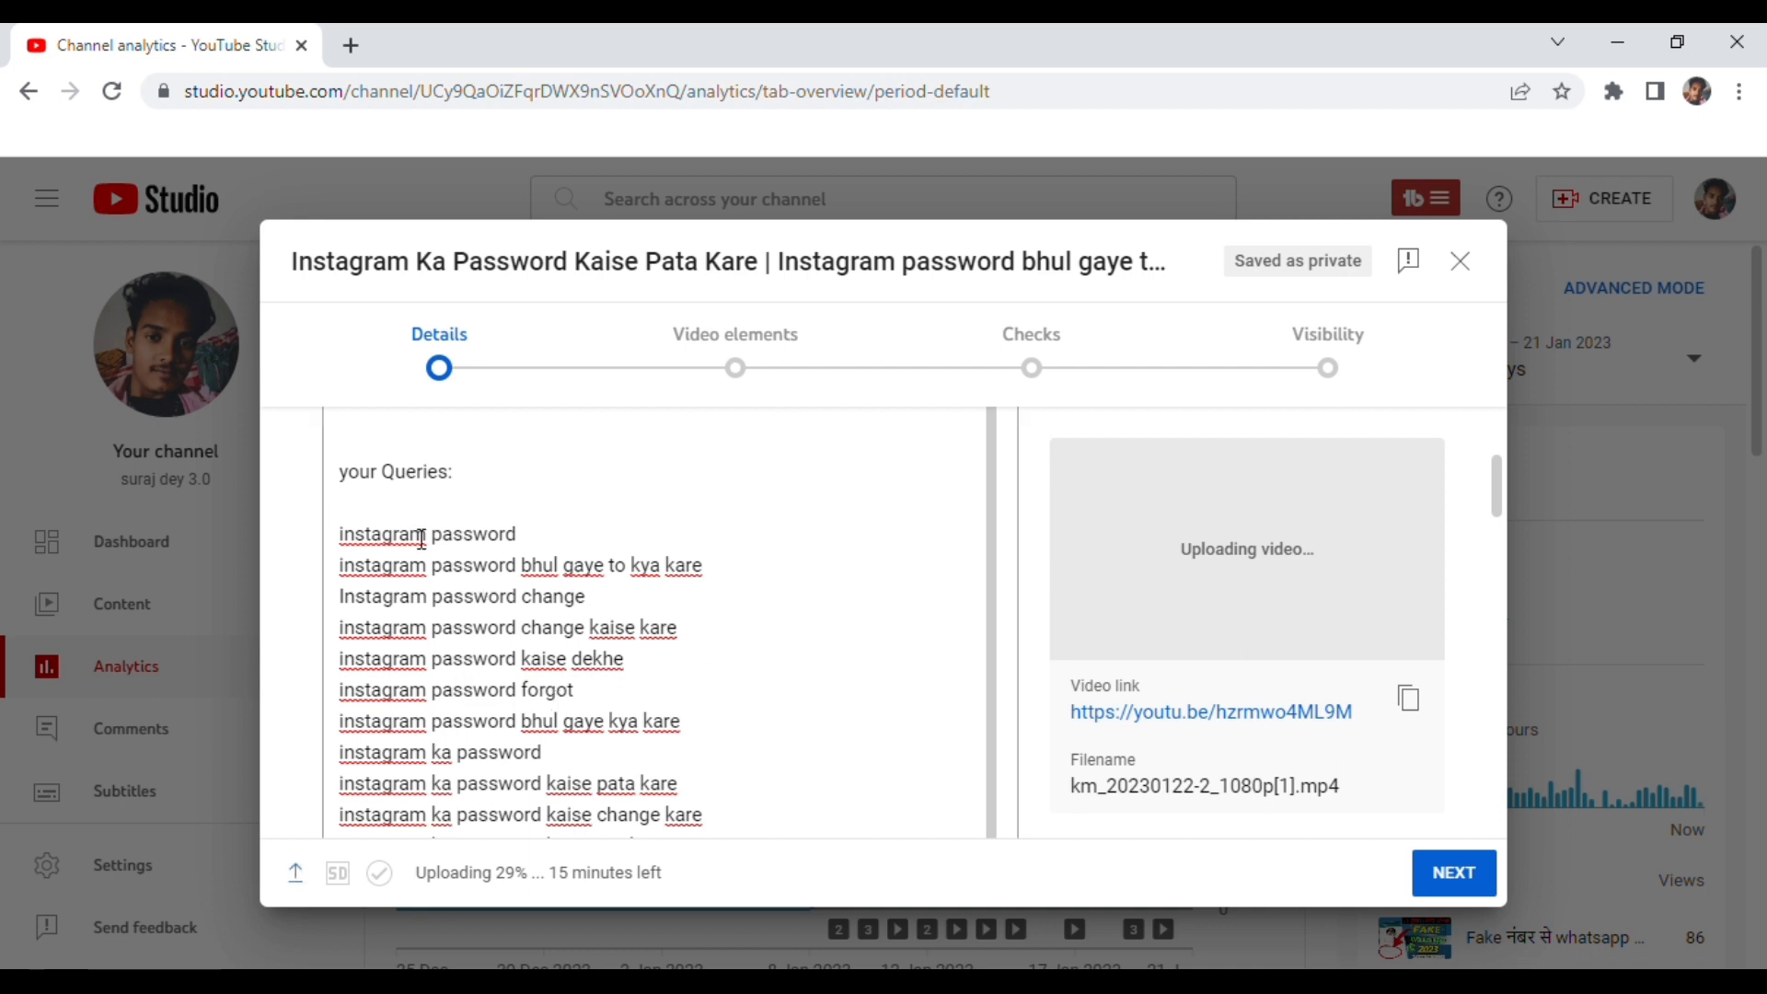
{"action": "scroll", "coordinate": [909, 596], "scroll_direction": "down", "scroll_amount": 1}
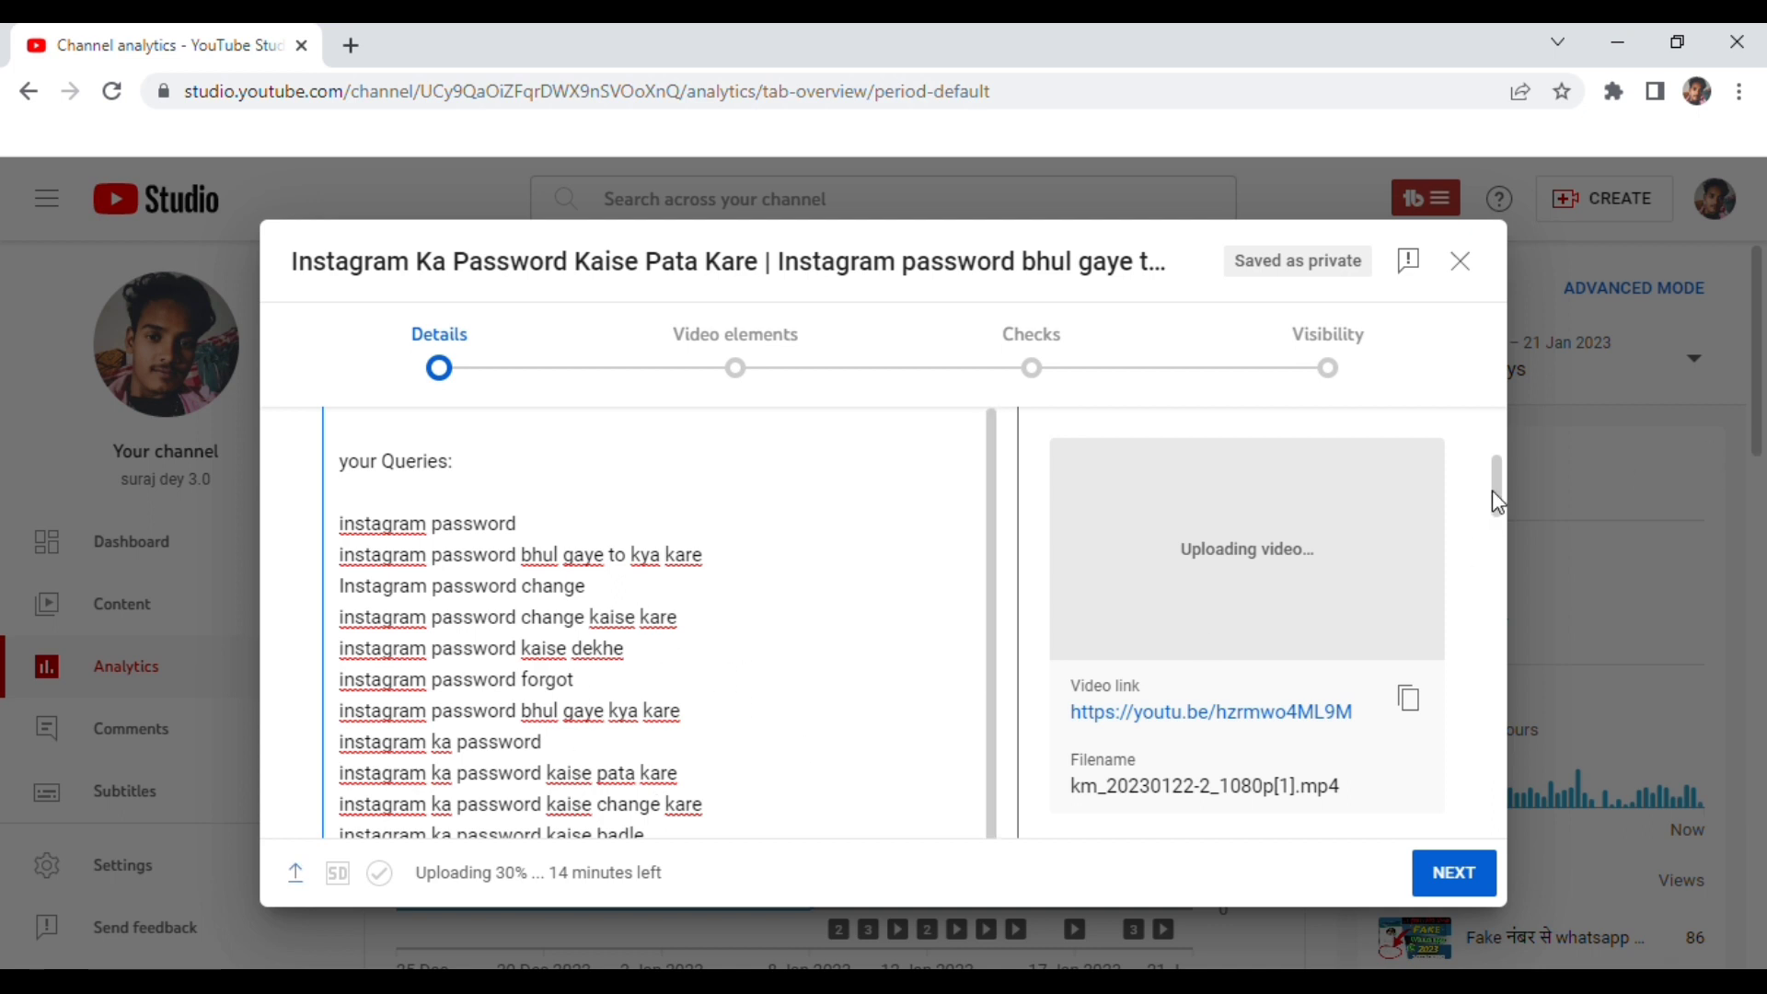
{"action": "left_click_drag", "start_coordinate": [1491, 492], "coordinate": [1493, 534]}
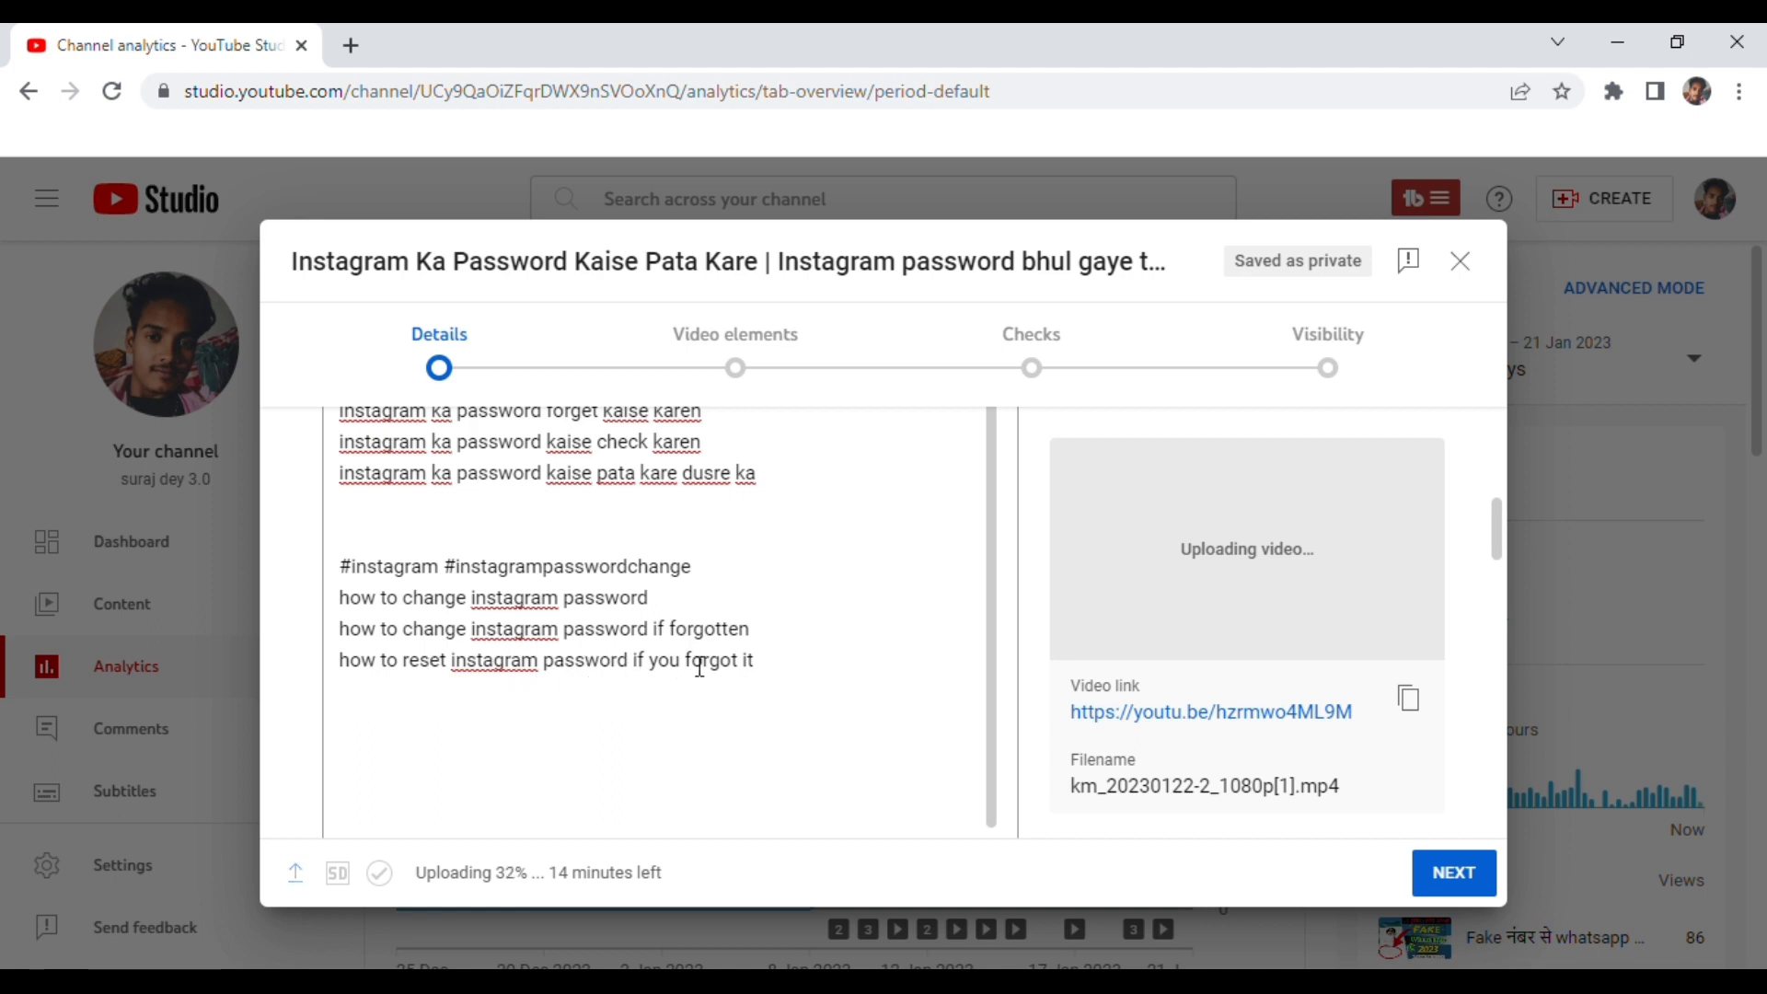
{"action": "left_click", "coordinate": [1000, 635]}
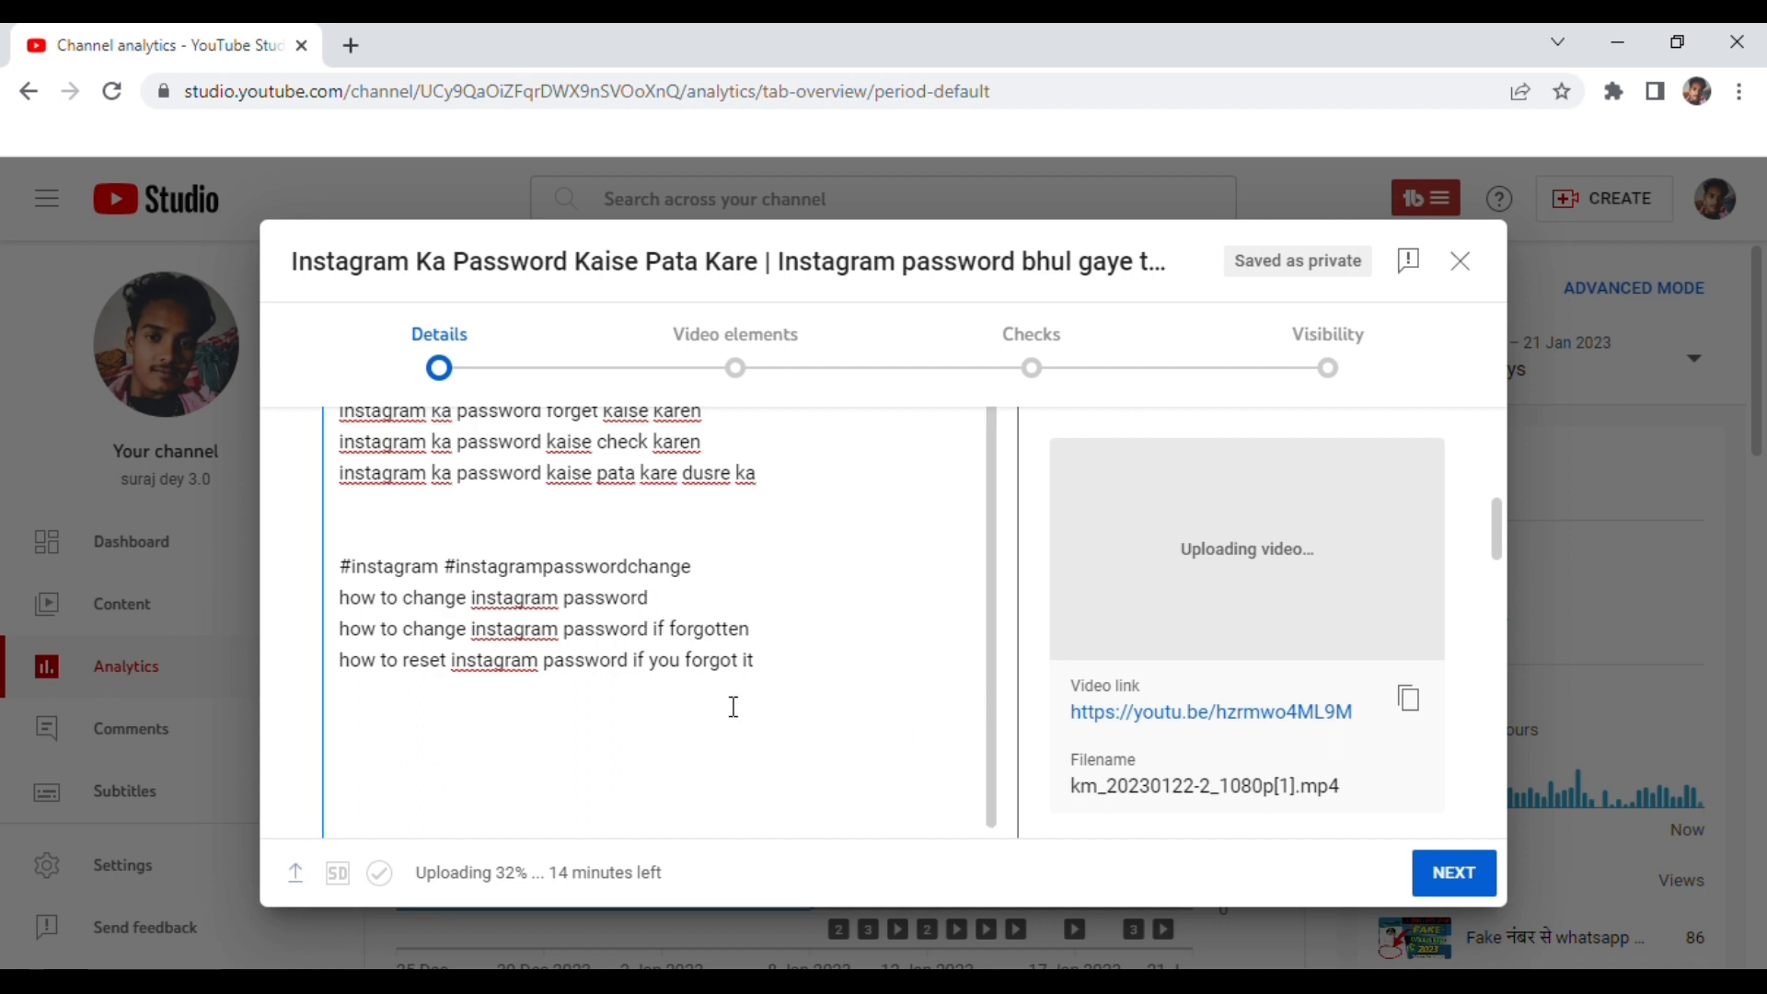
Step: Upload a custom thumbnail image about the Instagram password for the video
{"action": "scroll", "coordinate": [727, 709], "scroll_direction": "down", "scroll_amount": 5}
{"action": "scroll", "coordinate": [727, 709], "scroll_direction": "up", "scroll_amount": 5}
{"action": "scroll", "coordinate": [940, 653], "scroll_direction": "down", "scroll_amount": 5}
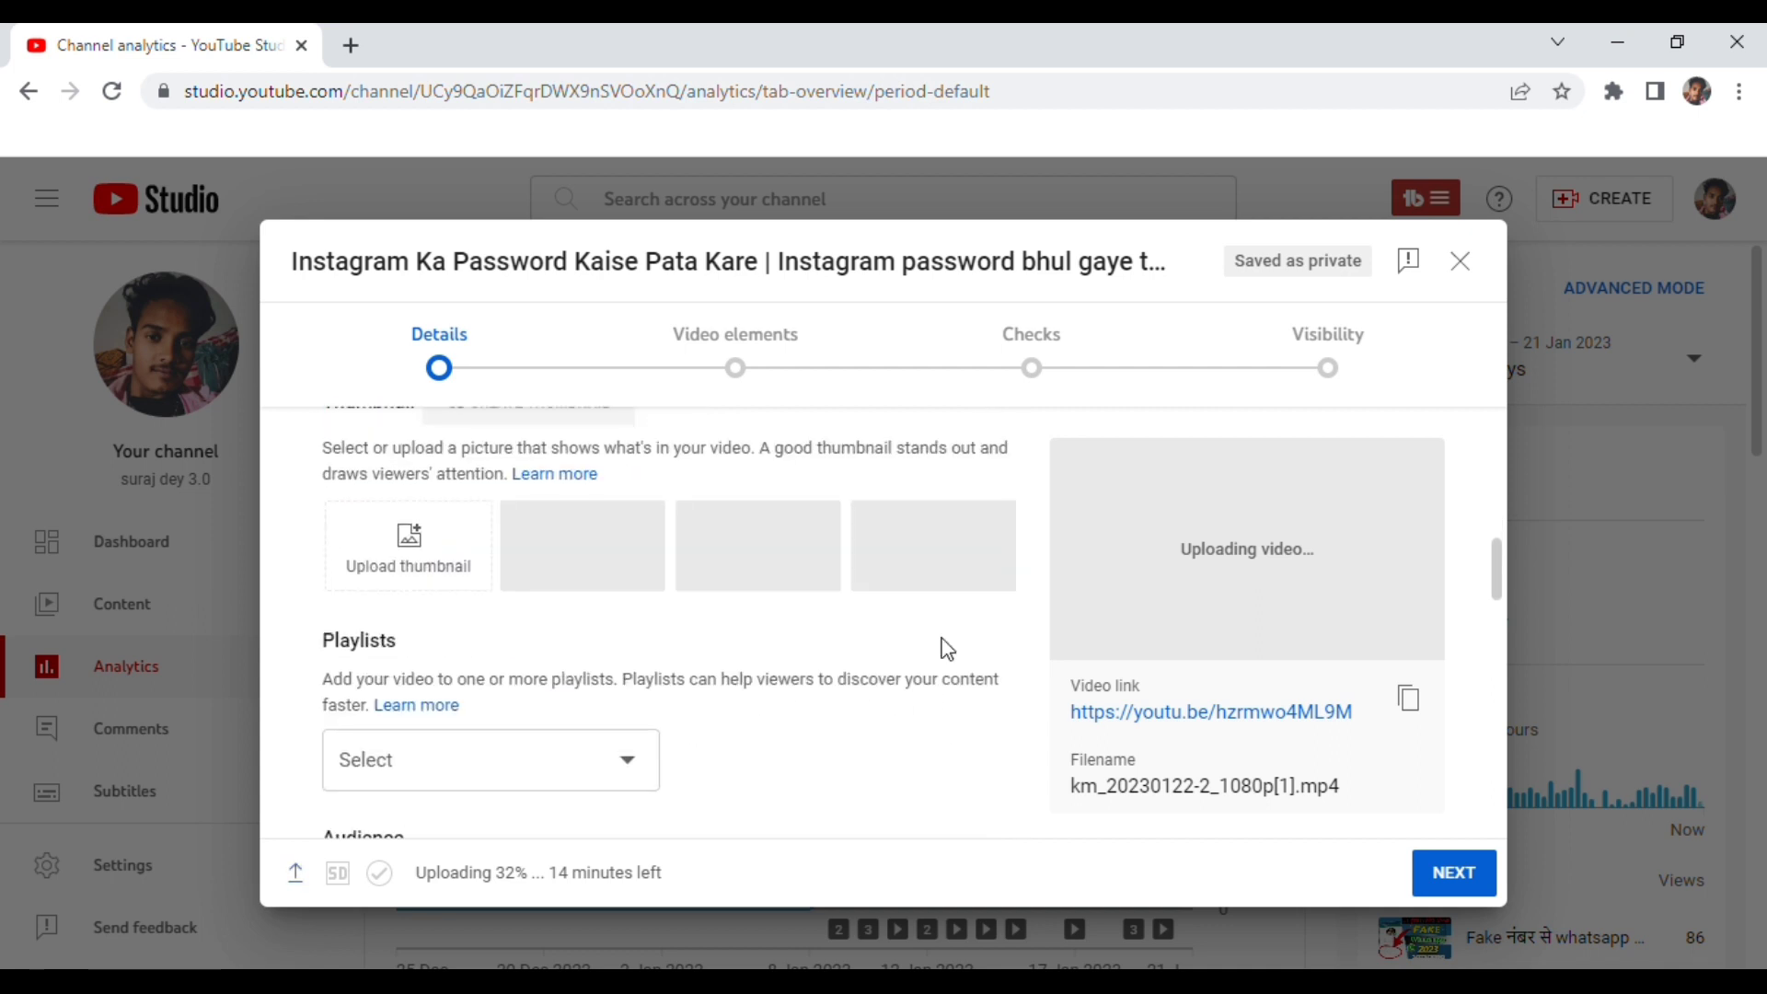
{"action": "left_click", "coordinate": [434, 574]}
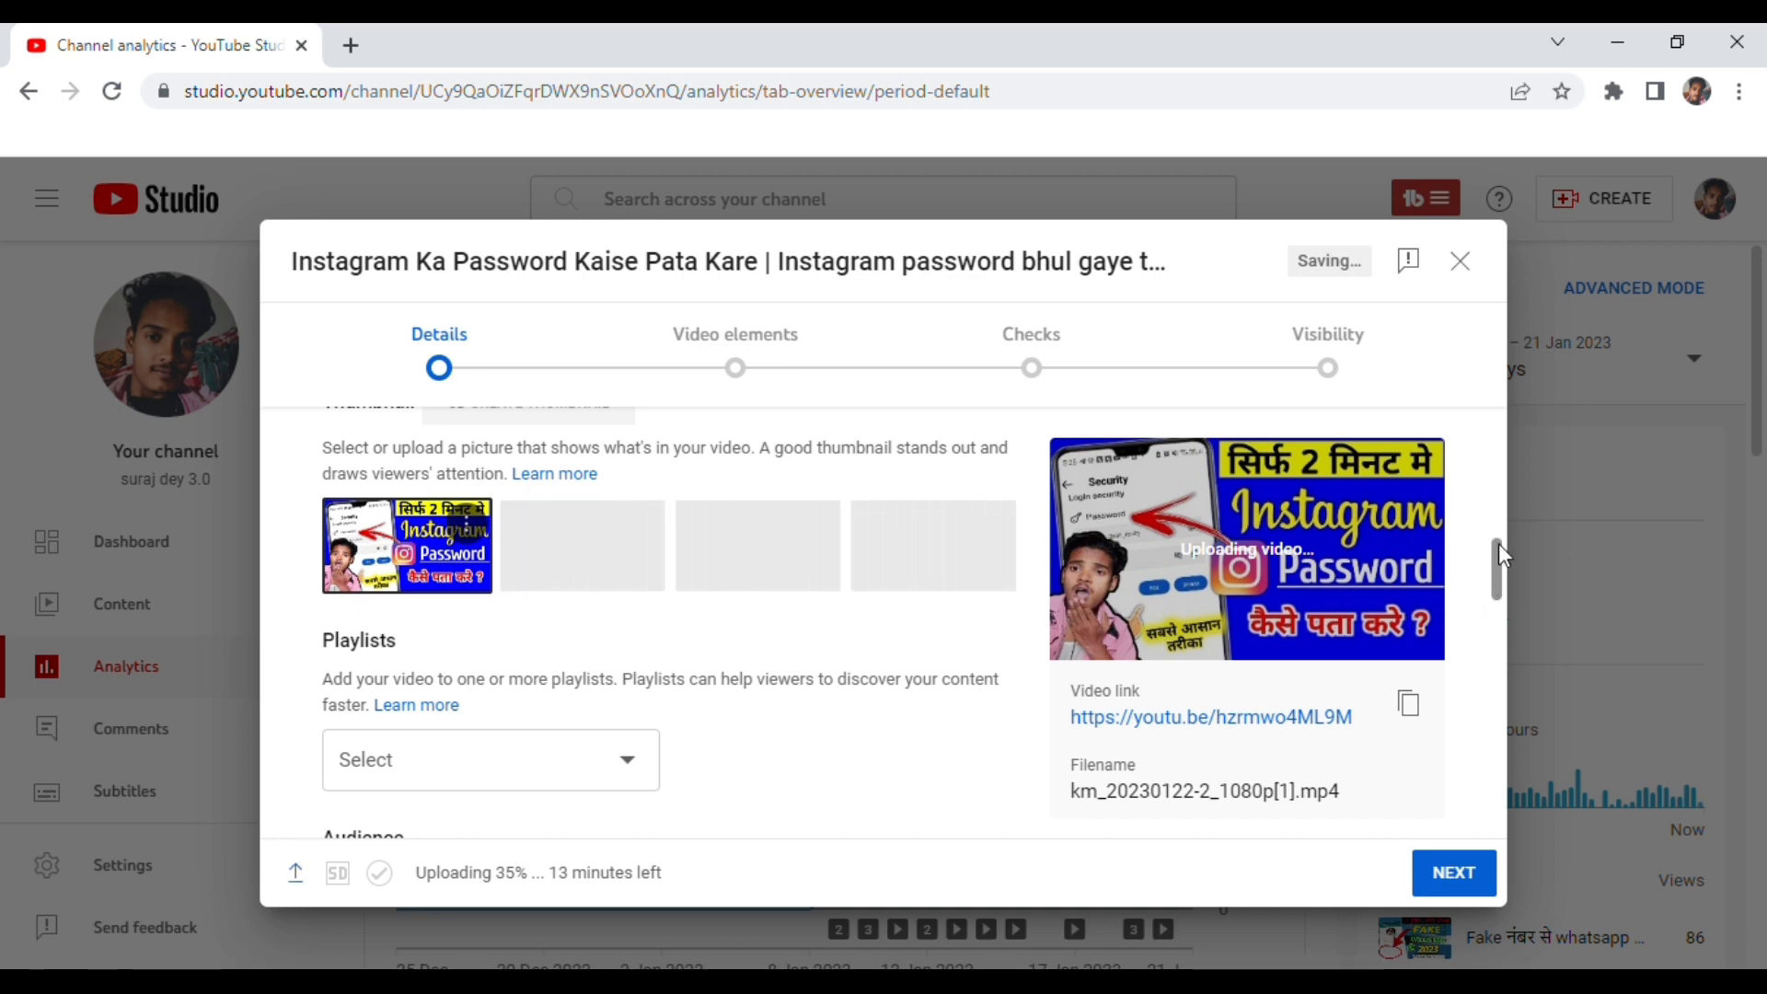
Step: Recheck the video details and advance through Video elements and Checks to Visibility, without adding subtitles, an end screen or cards
{"action": "scroll", "coordinate": [1500, 545], "scroll_direction": "up", "scroll_amount": 4}
{"action": "scroll", "coordinate": [1500, 536], "scroll_direction": "up", "scroll_amount": 1}
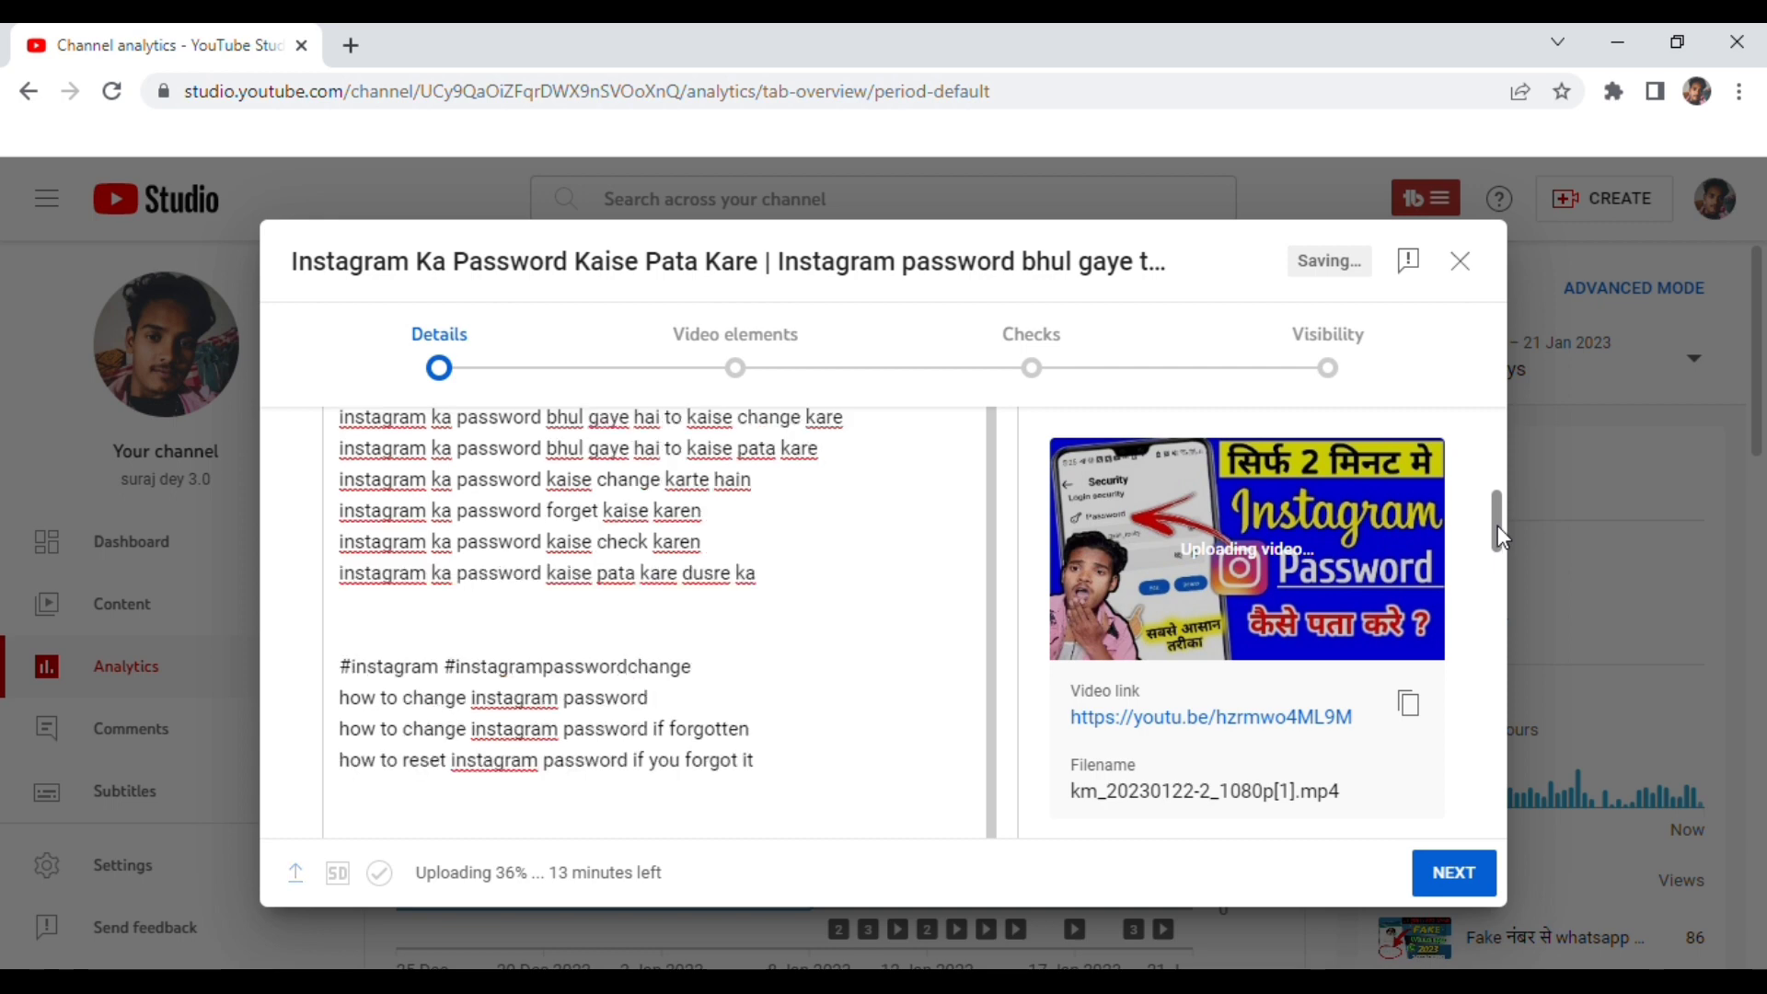
{"action": "scroll", "coordinate": [1498, 526], "scroll_direction": "up", "scroll_amount": 5}
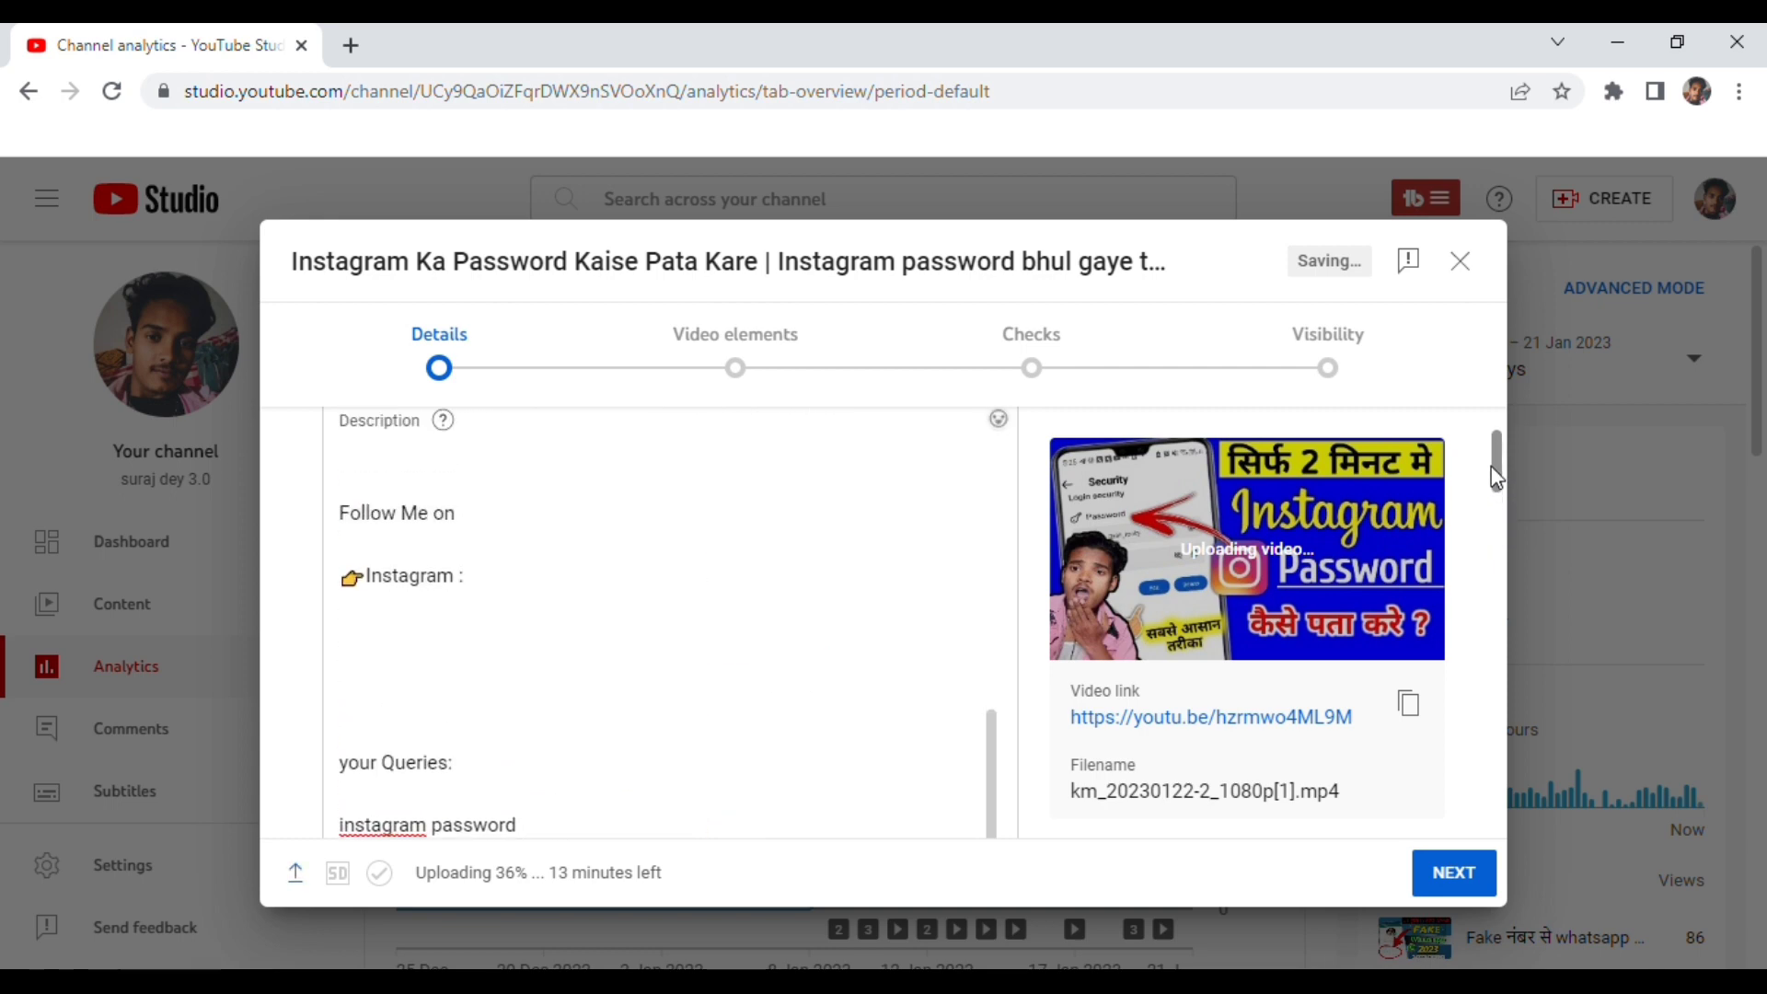
{"action": "scroll", "coordinate": [1499, 451], "scroll_direction": "up", "scroll_amount": 3}
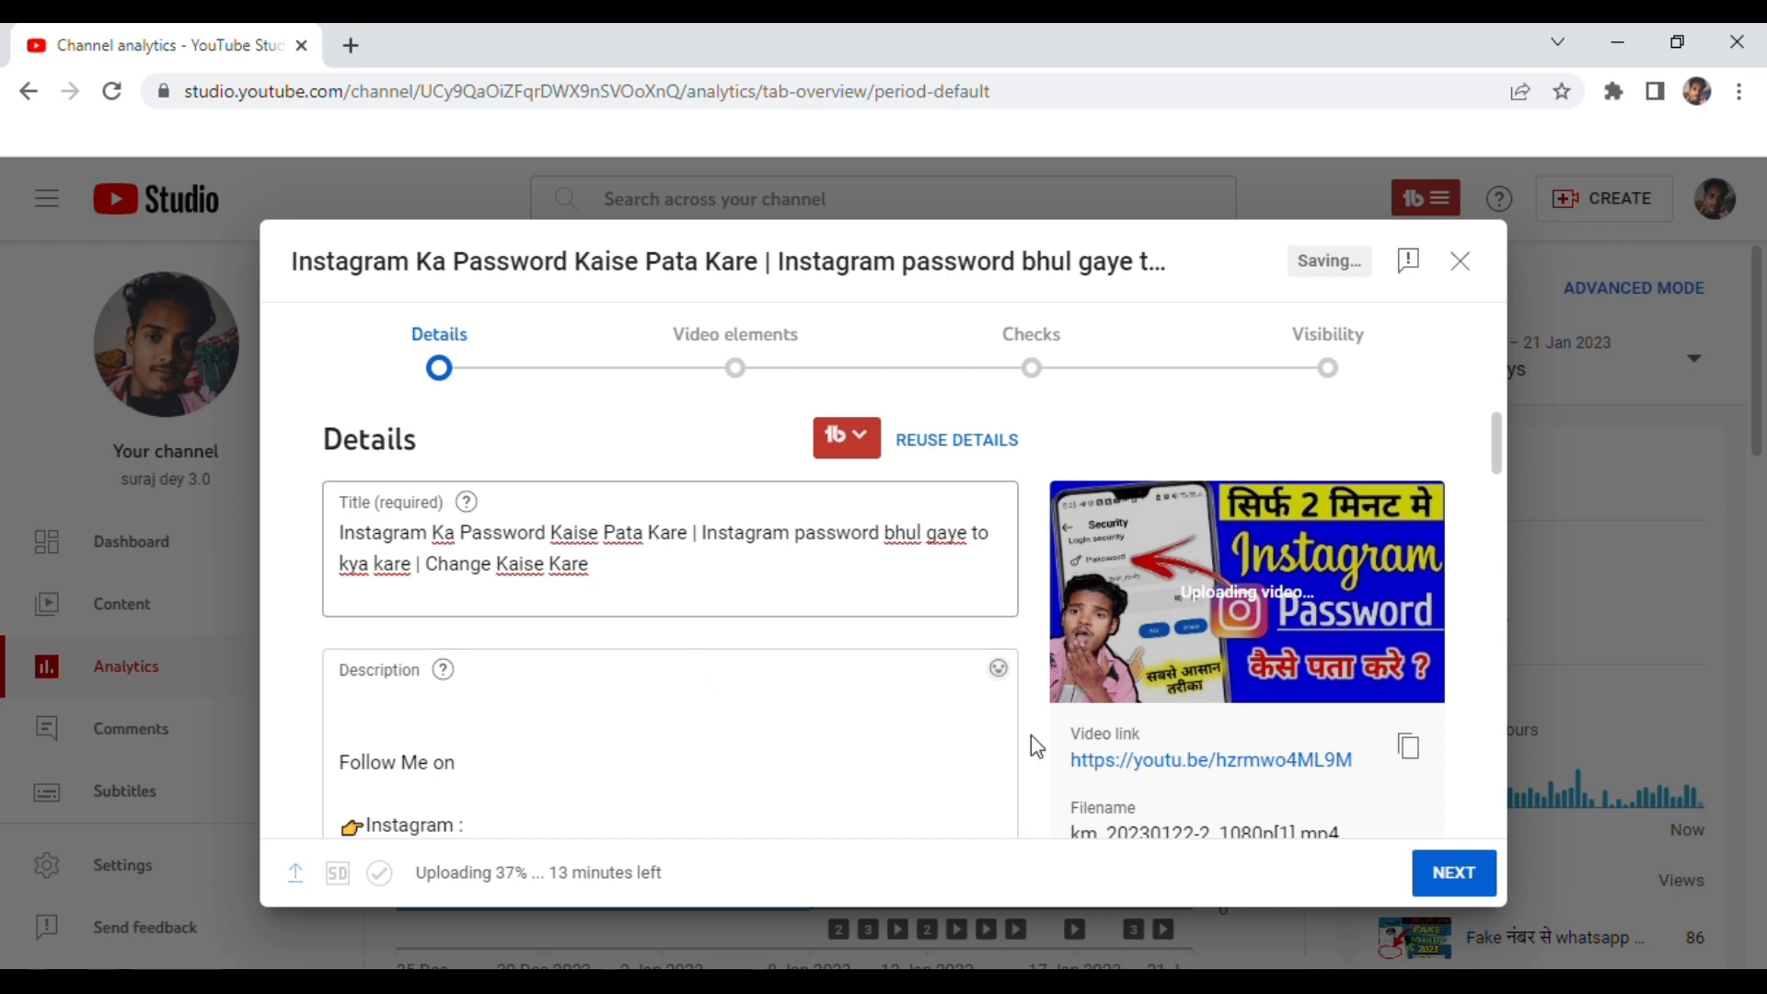
{"action": "left_click", "coordinate": [1447, 882]}
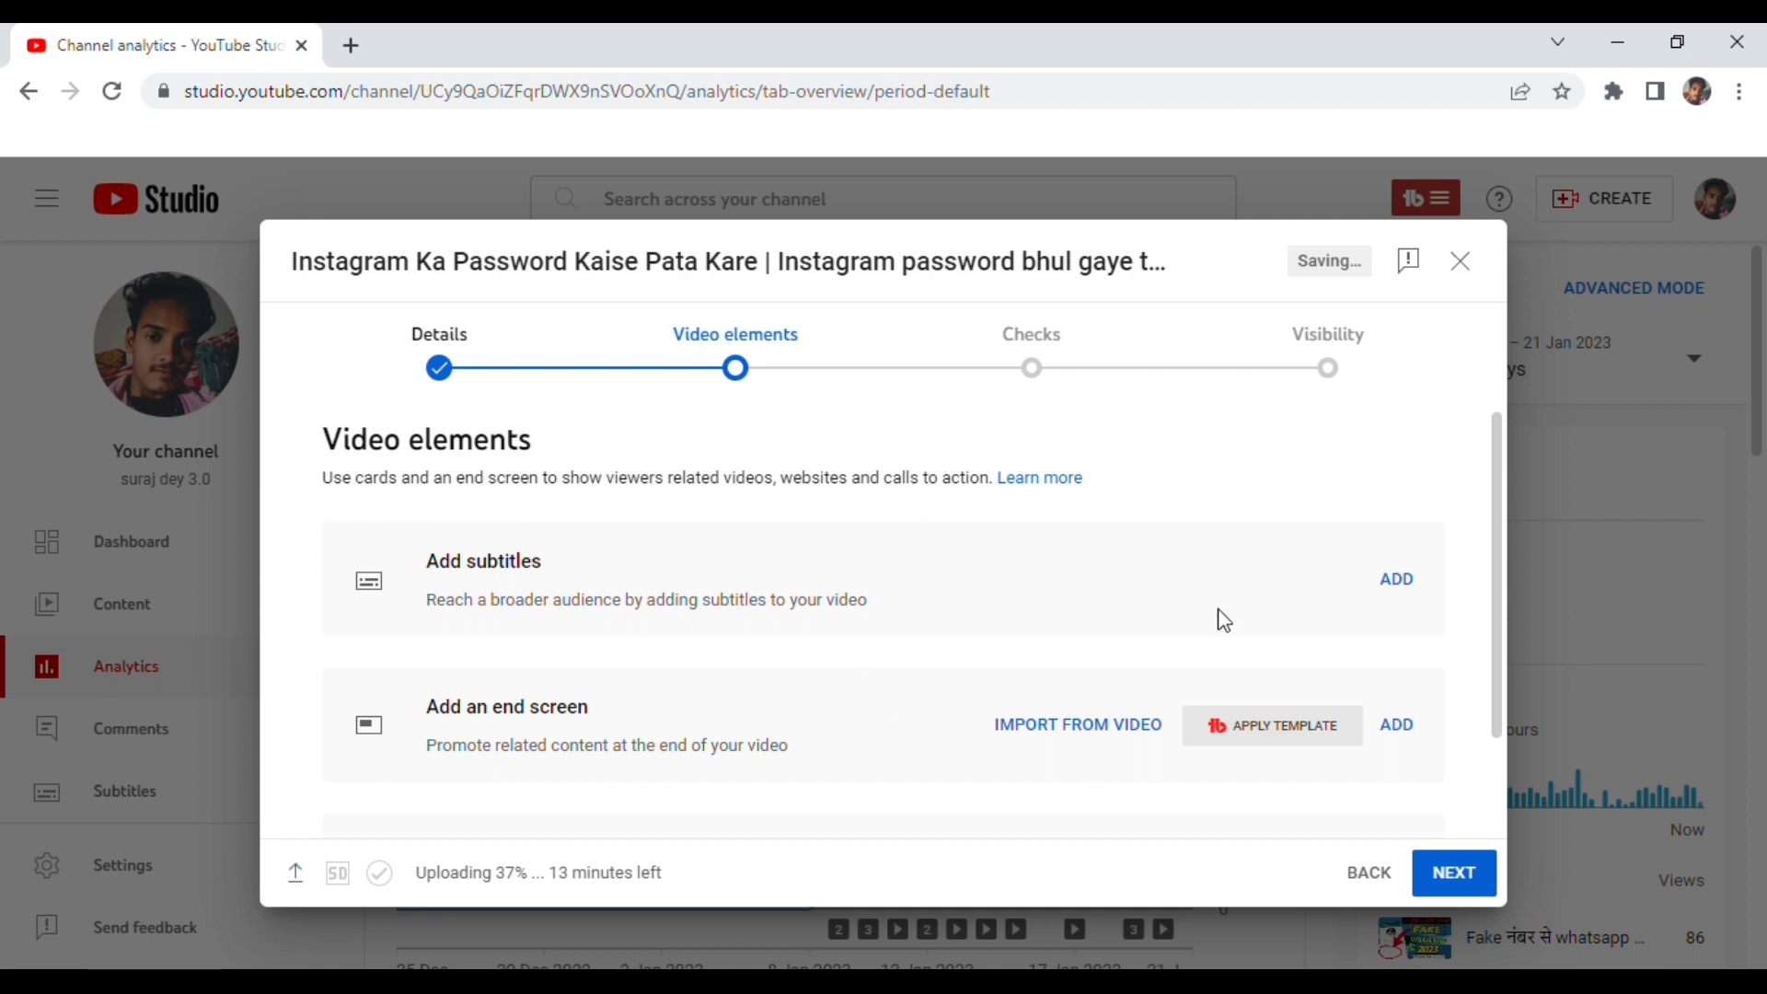
{"action": "left_click_drag", "start_coordinate": [1492, 533], "coordinate": [1494, 567]}
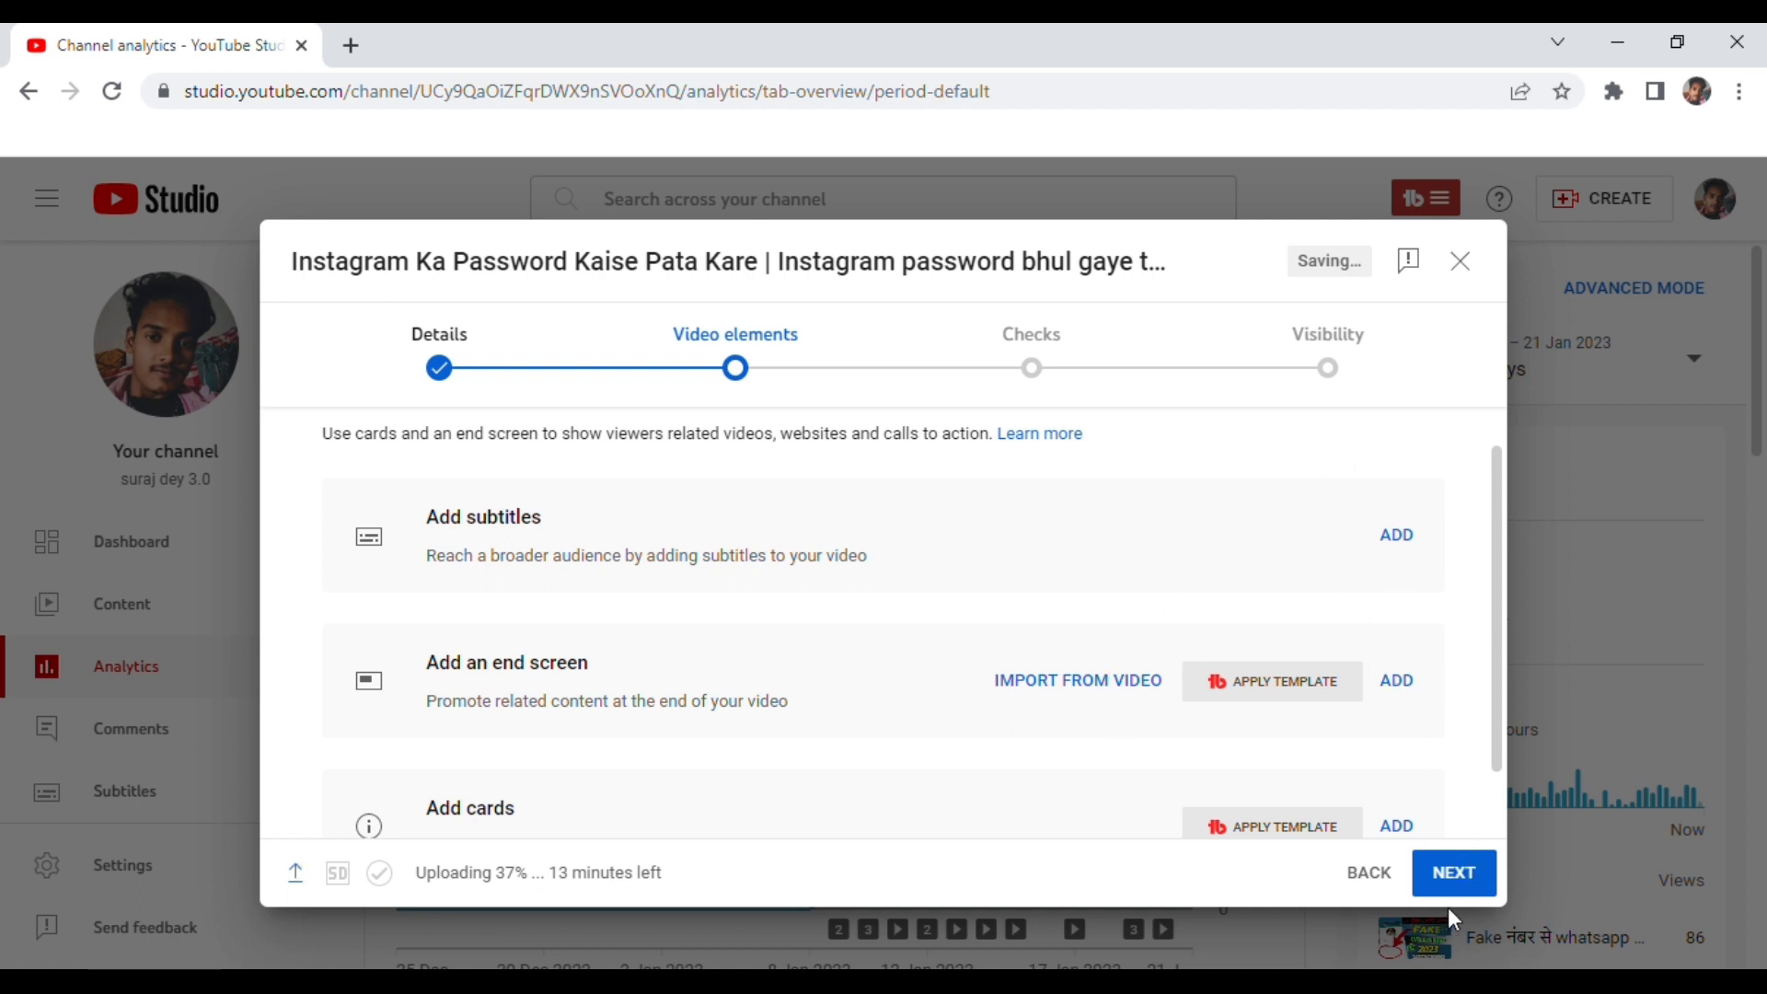
{"action": "left_click", "coordinate": [1458, 870]}
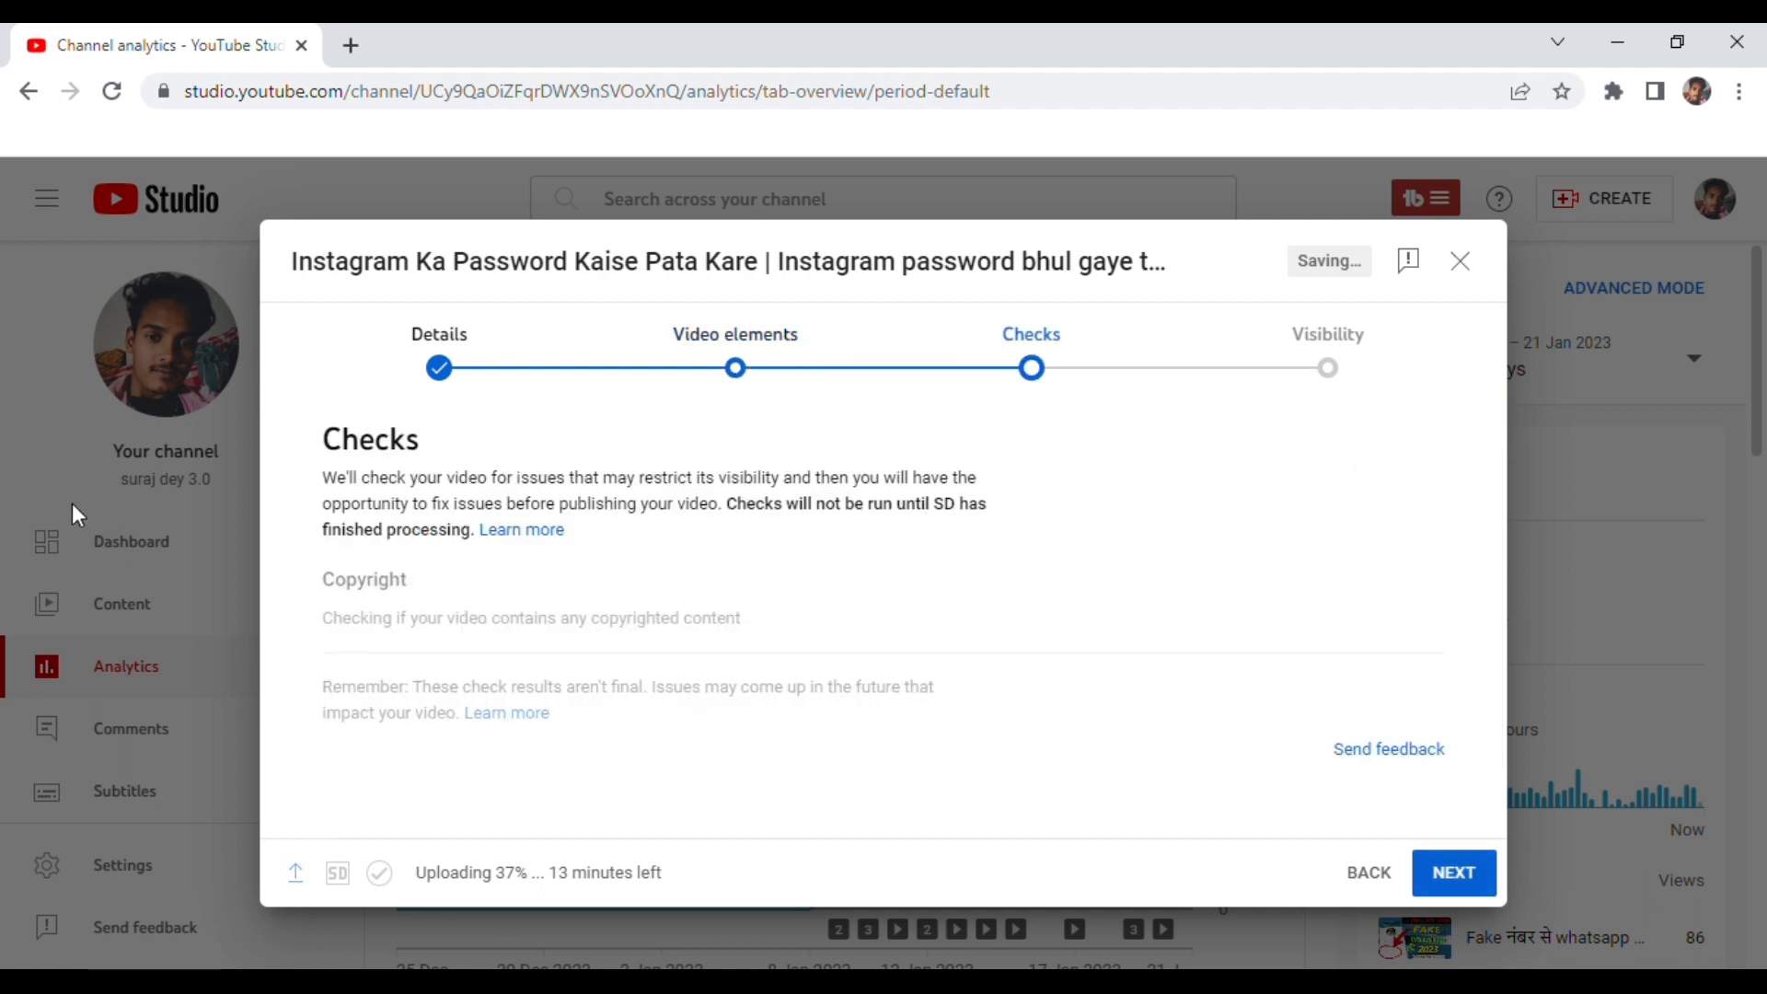
{"action": "left_click", "coordinate": [1463, 870]}
Step: Set the video's visibility to Unlisted, save it and dismiss the uploading notice
{"action": "left_click", "coordinate": [402, 678]}
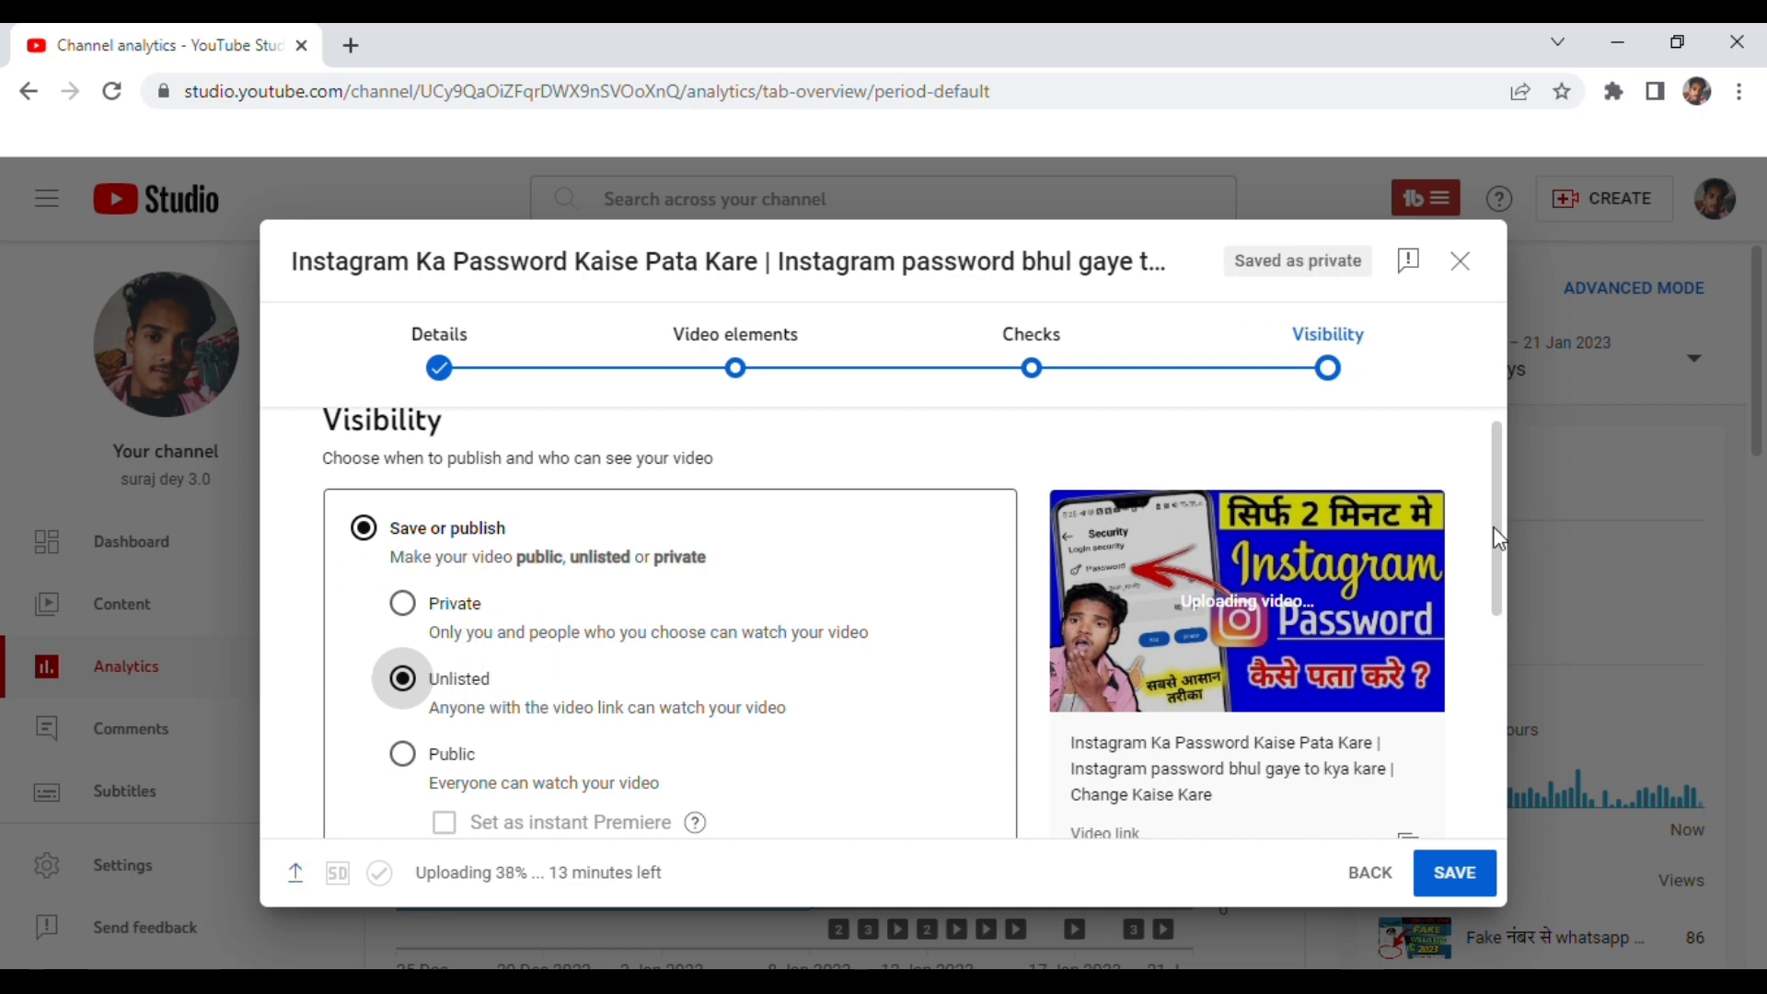
{"action": "left_click_drag", "start_coordinate": [1494, 530], "coordinate": [1500, 589]}
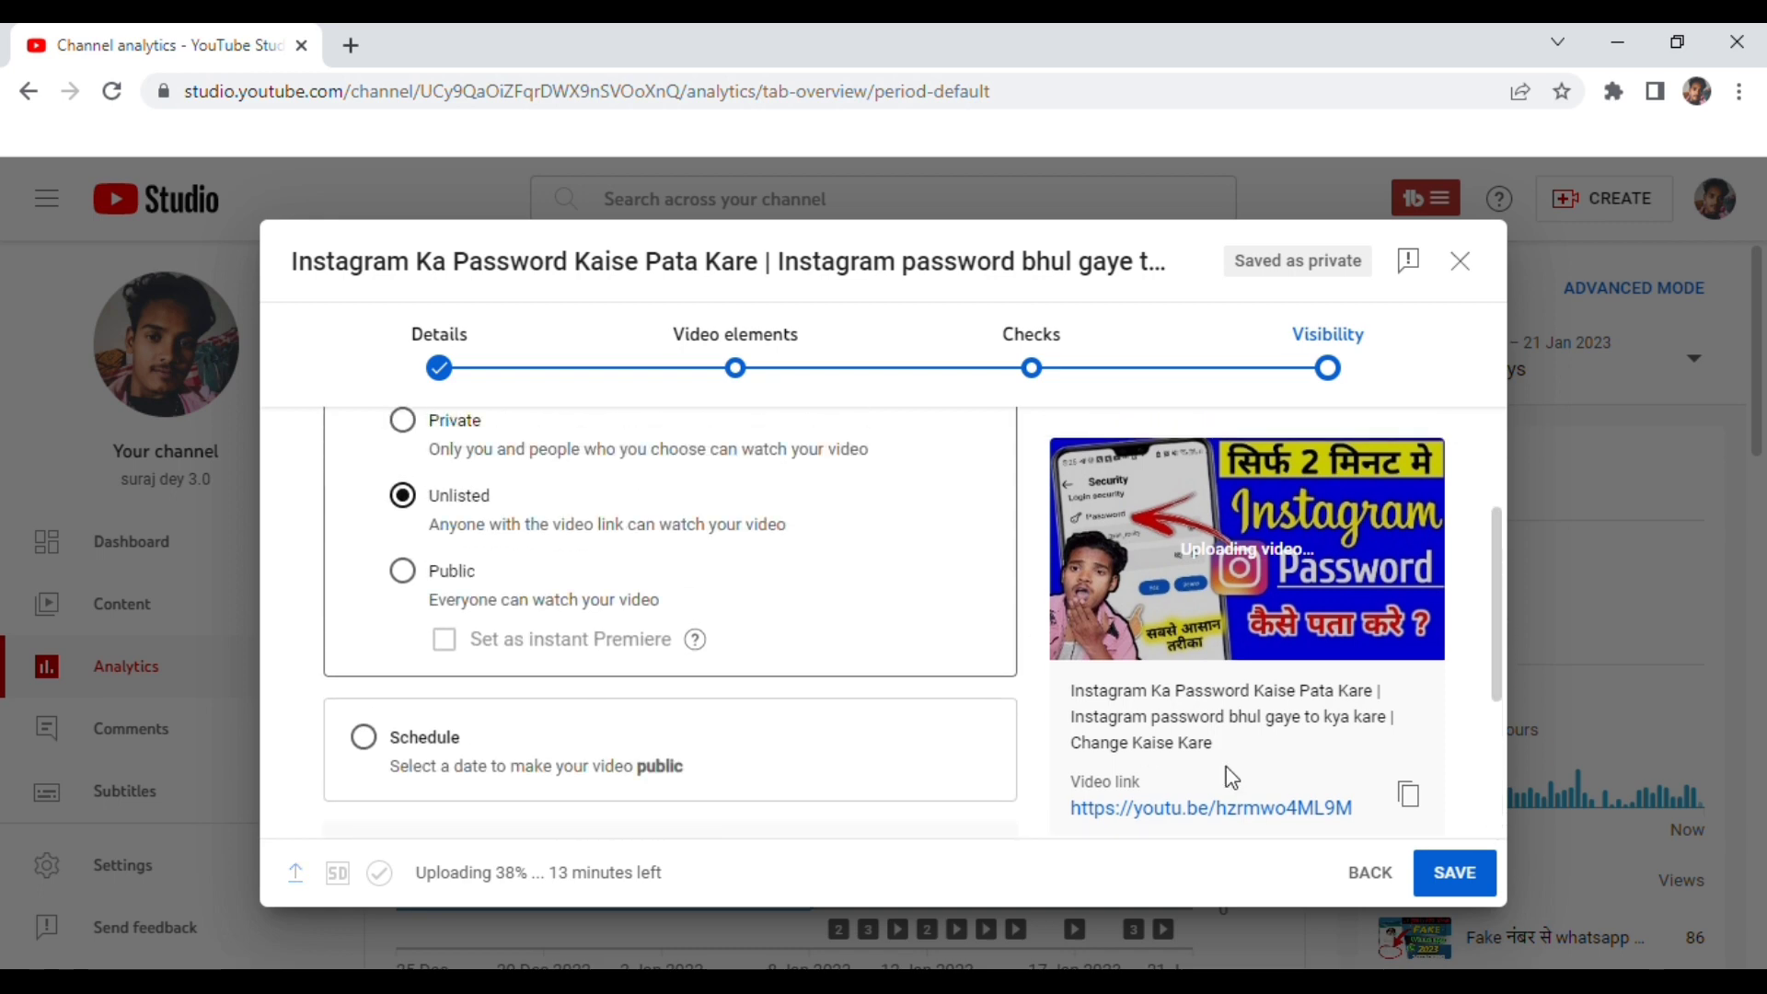
{"action": "left_click", "coordinate": [1491, 871]}
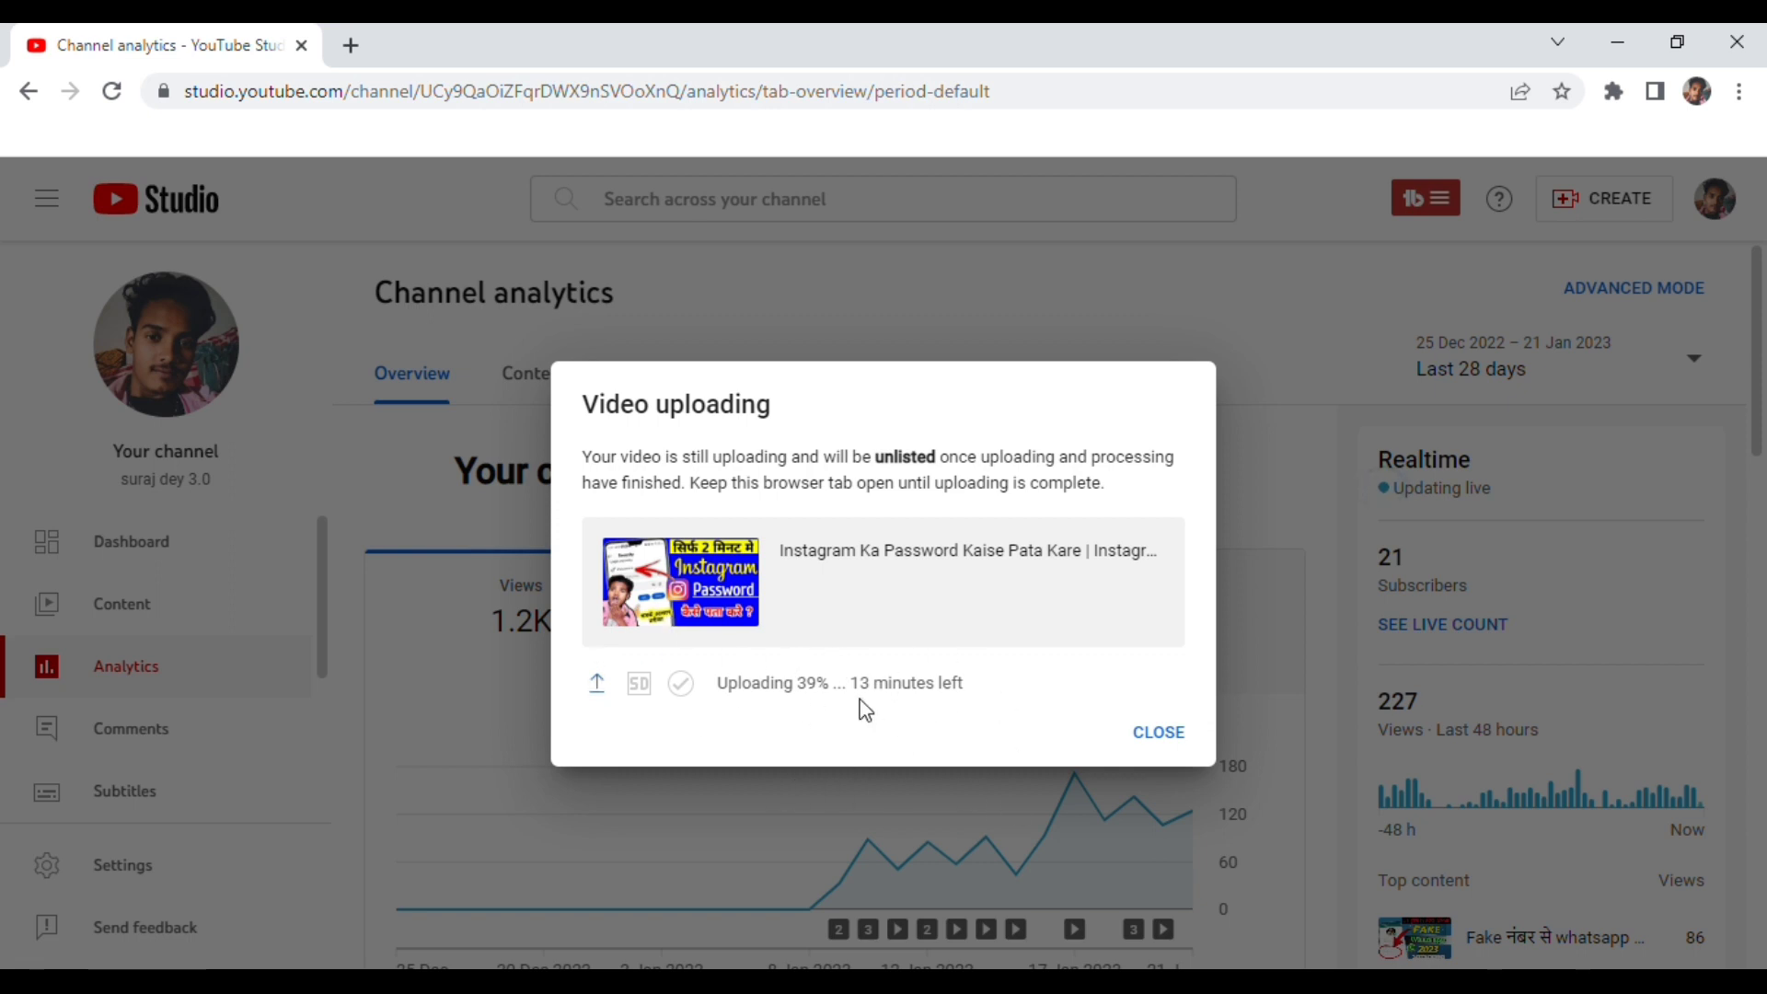
{"action": "left_click", "coordinate": [1161, 734]}
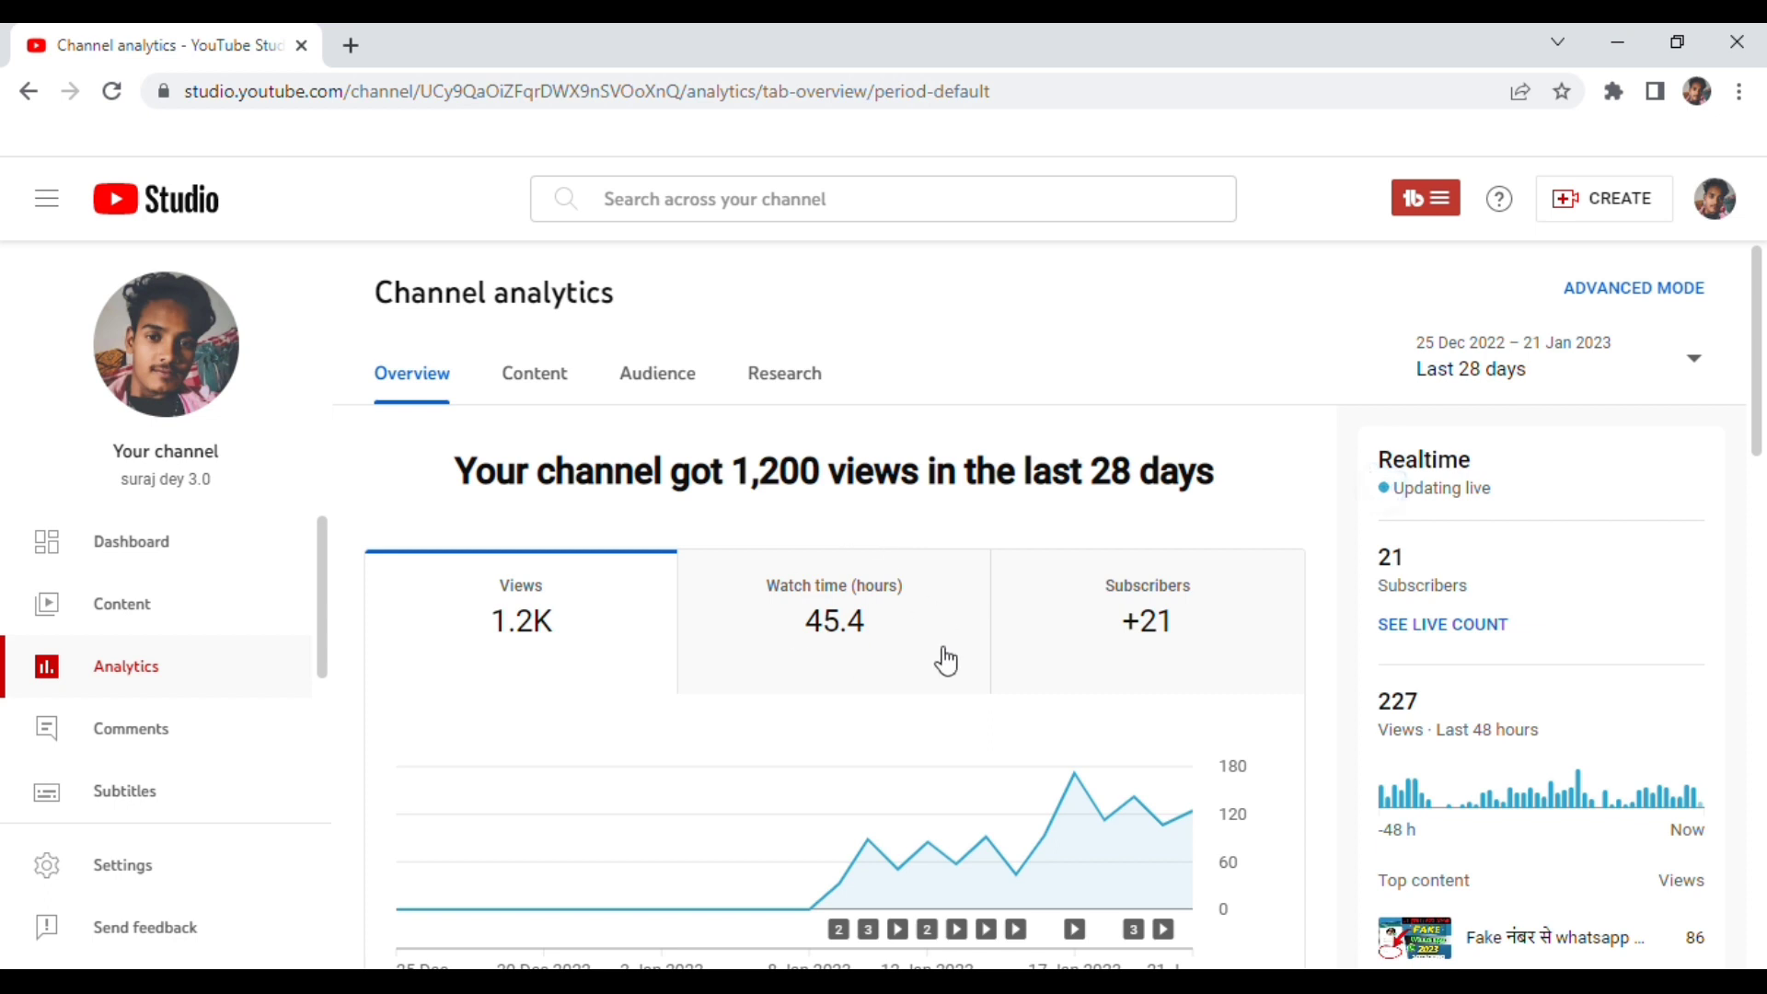
{"action": "left_click_drag", "start_coordinate": [1756, 412], "coordinate": [1760, 423]}
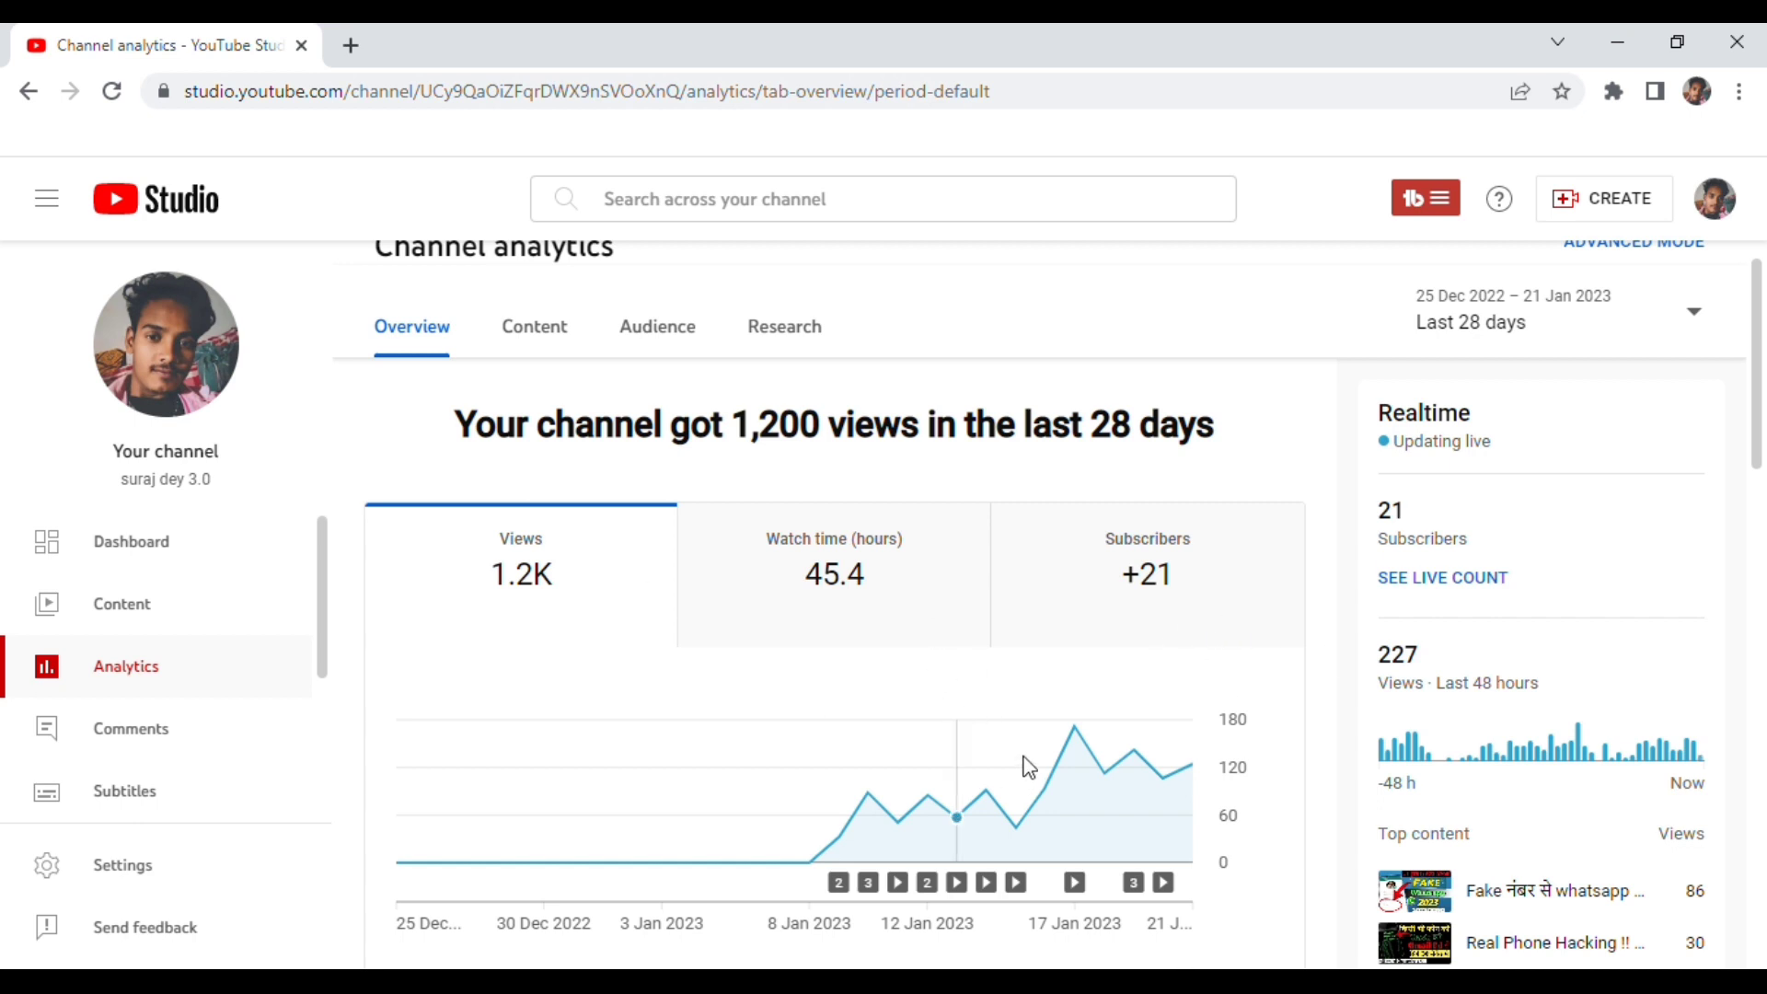
{"action": "mouse_move", "coordinate": [1029, 766]}
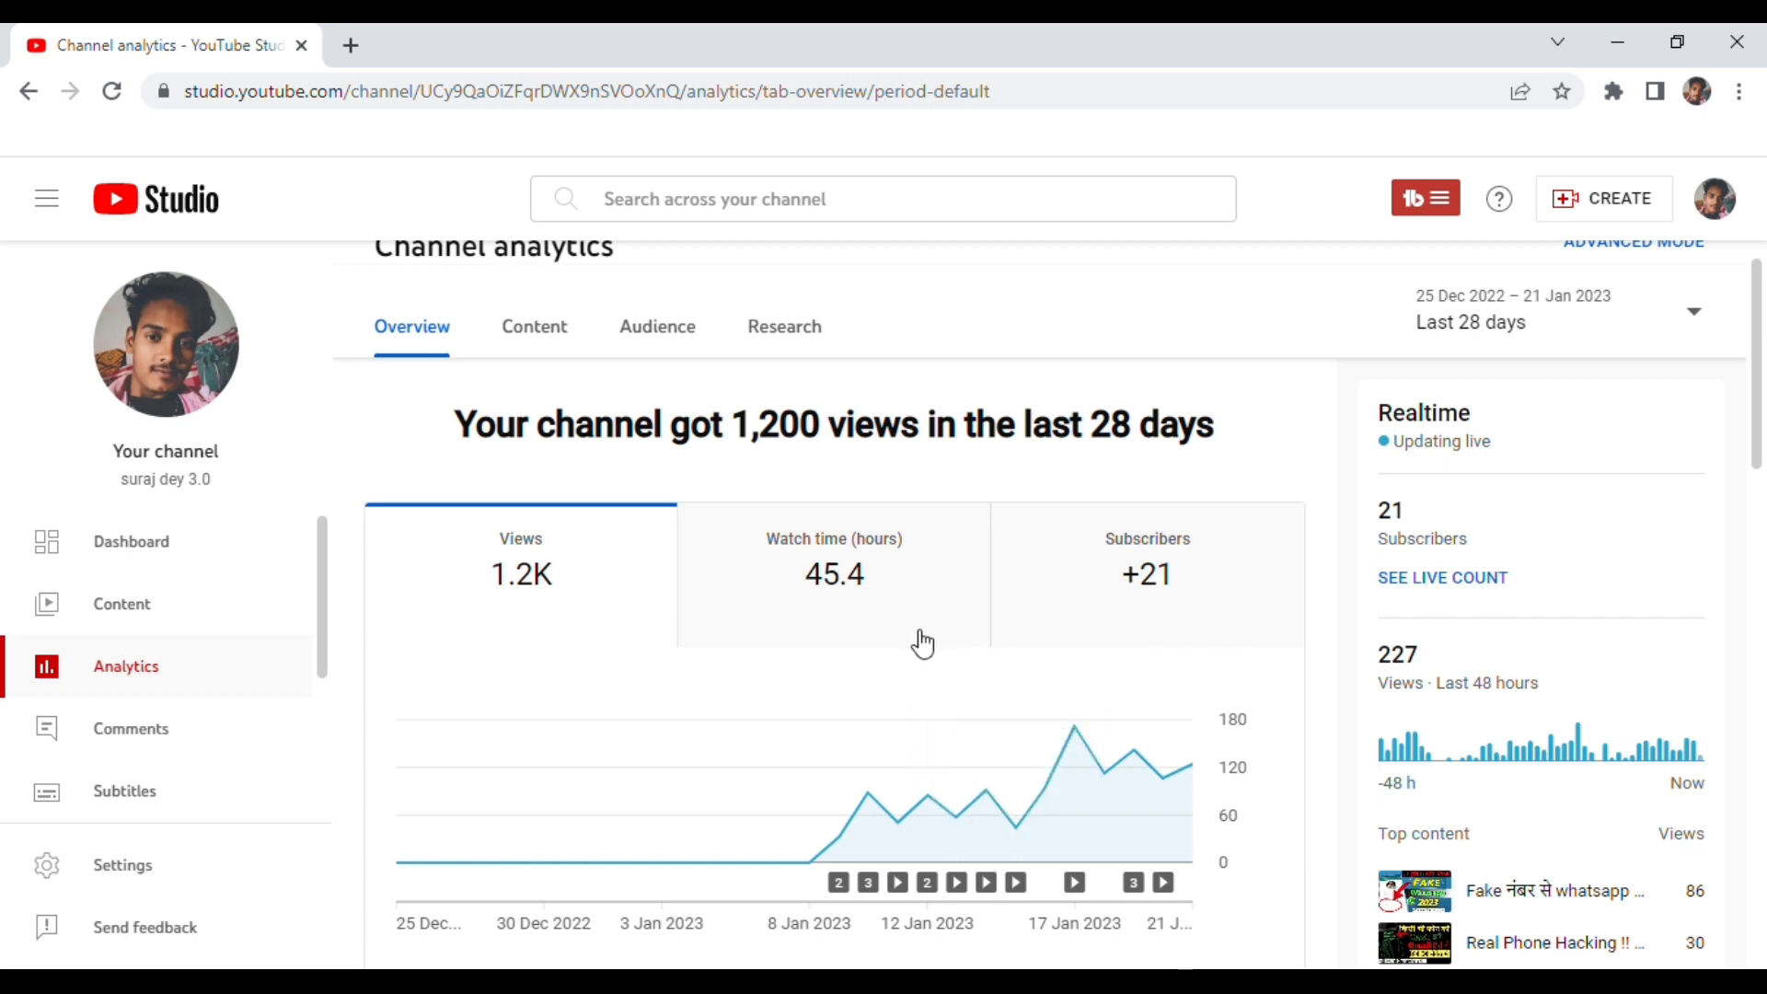